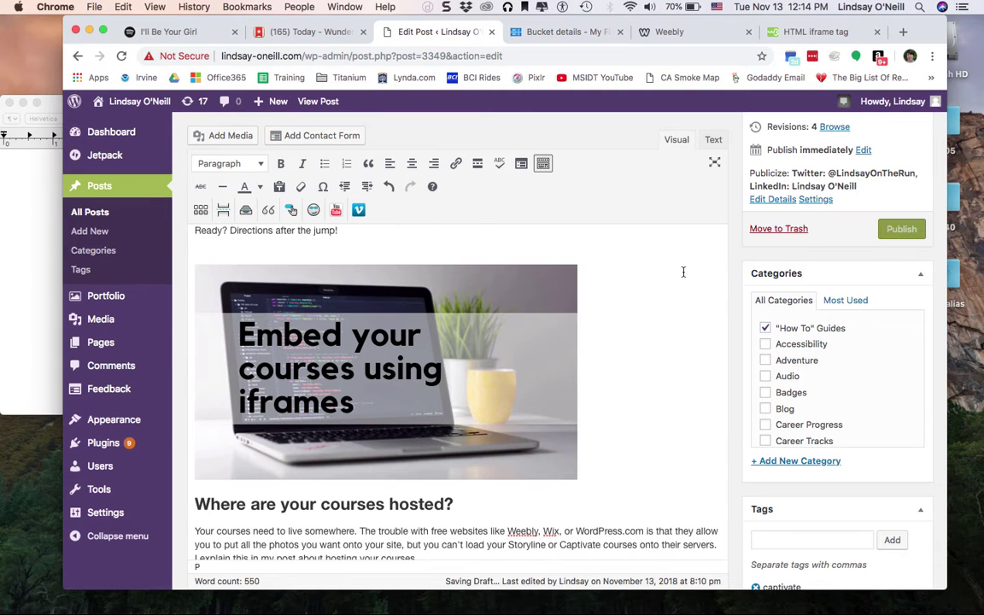
# Step: Enter the placeholder EMBEDHERE on the blank line below the sentence introducing the Keyword Generator iframe example
pyautogui.scroll(3, 683, 273)
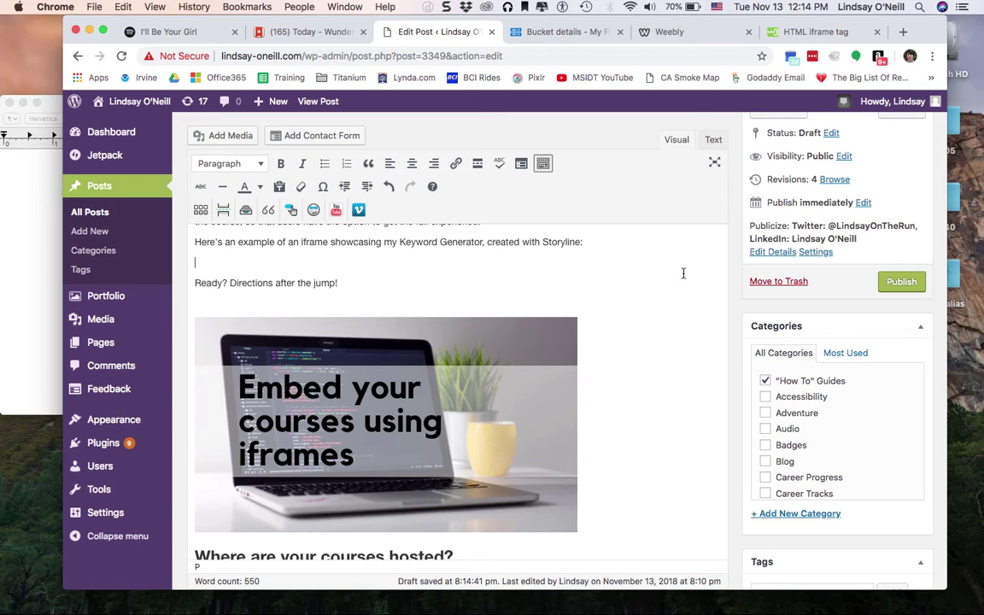
pyautogui.scroll(2, 683, 273)
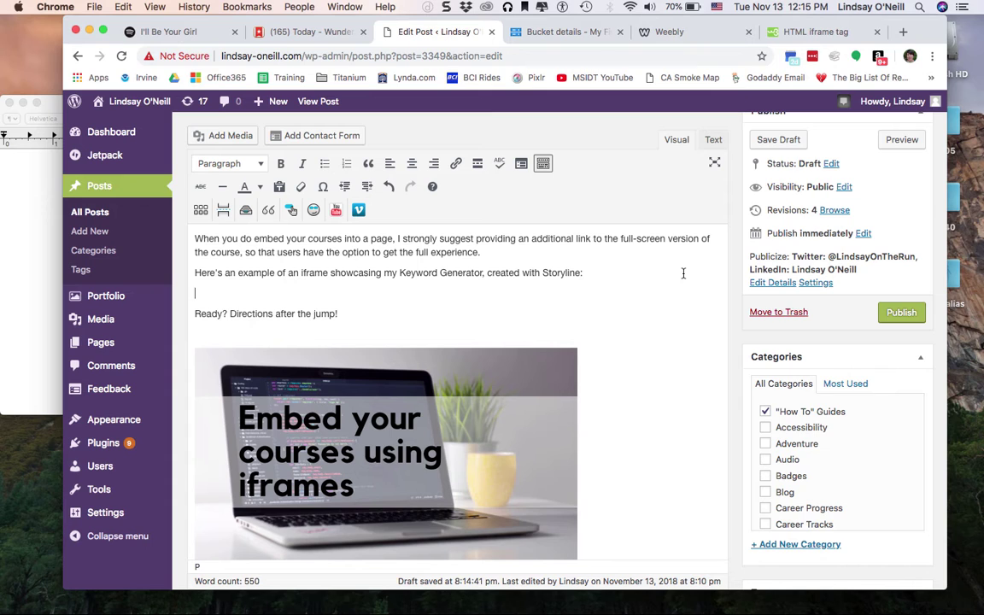
pyautogui.scroll(-1, 683, 273)
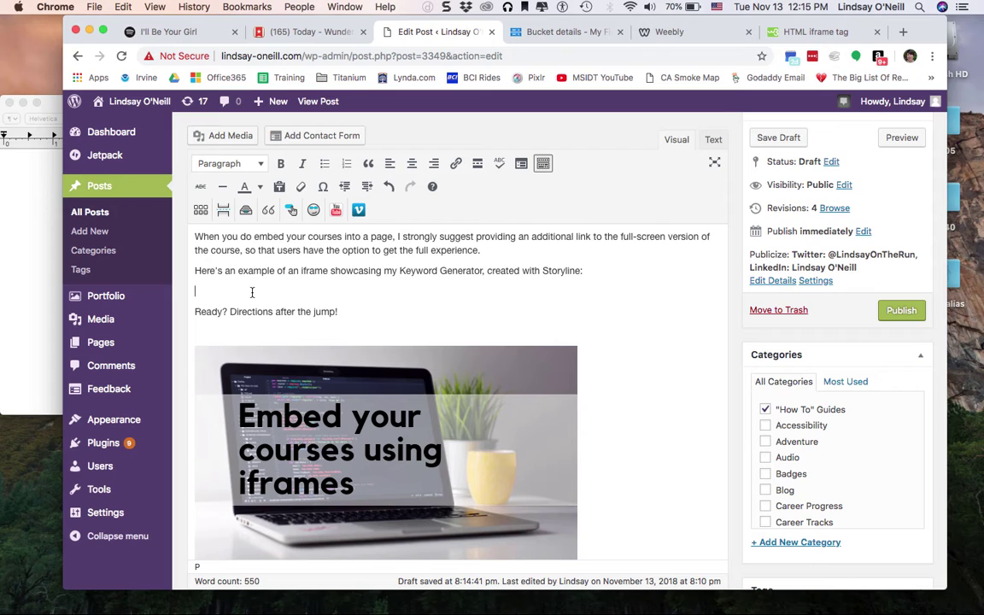
pyautogui.write('EMBEDHERE')
# Step: Copy the example iframe code line from the W3Schools HTML iframe tag page and switch to the blank TextEdit document
pyautogui.click(803, 32)
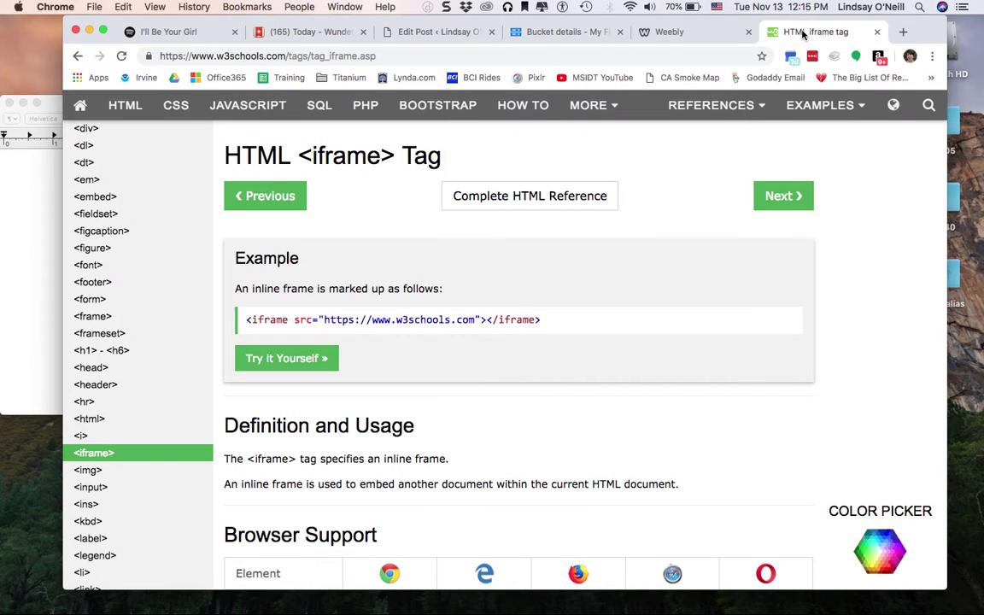
pyautogui.tripleClick(395, 318)
pyautogui.press('super+c')
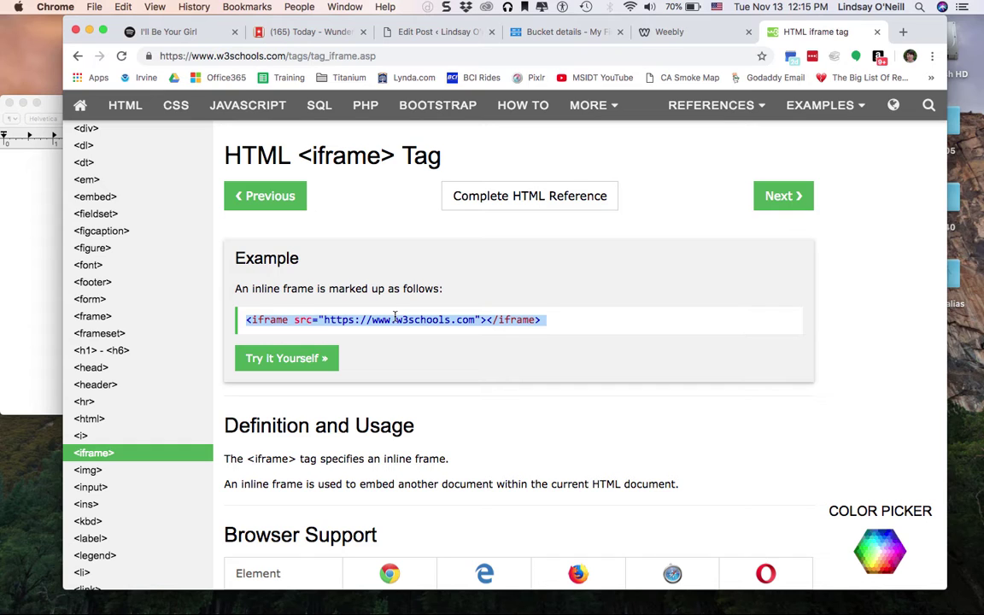
pyautogui.click(29, 213)
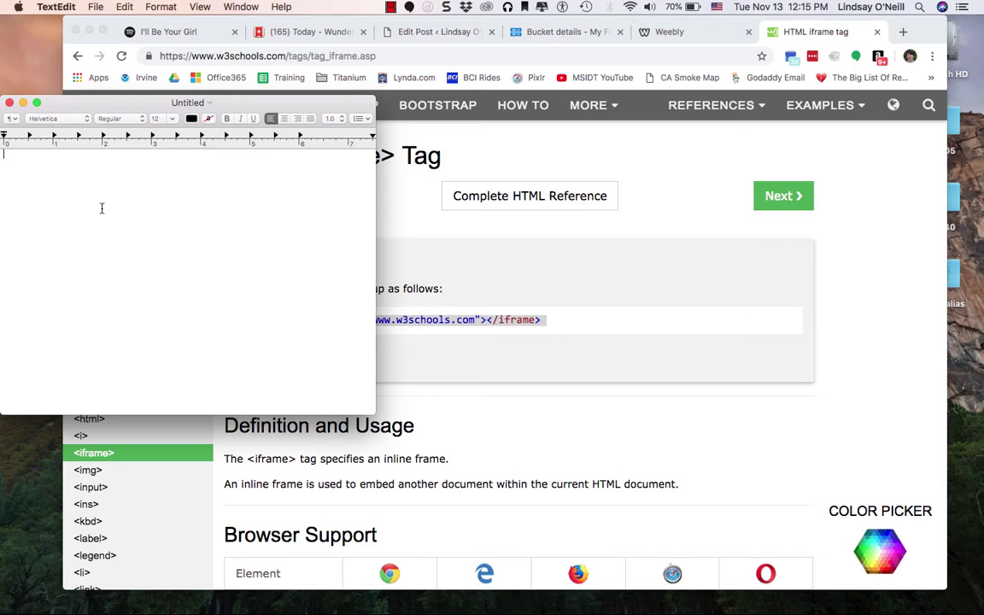
pyautogui.write('<iframe src="https://www.w3schools.com"></iframe> Try it Yourself »')
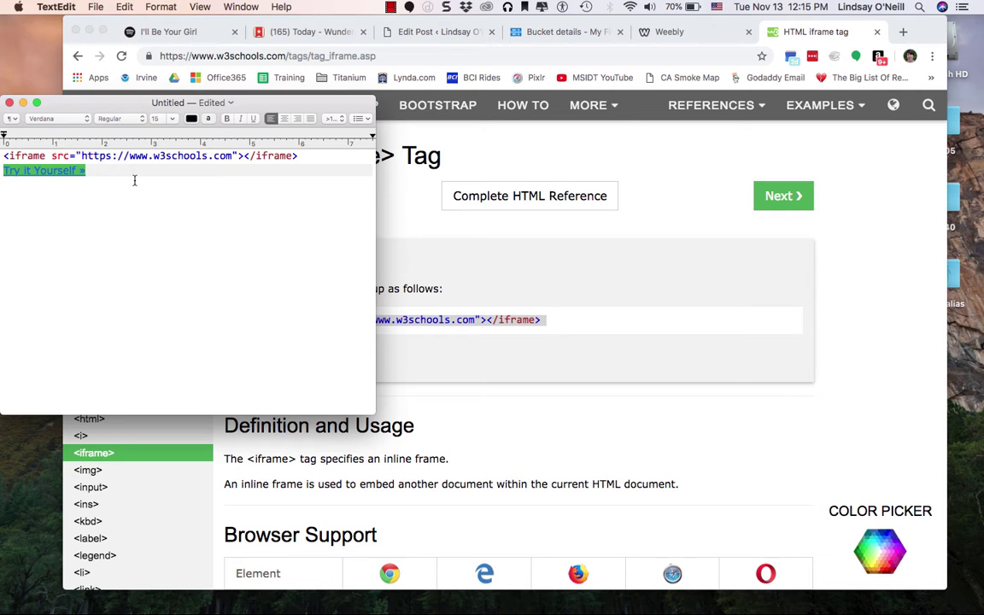
pyautogui.press('super+a')
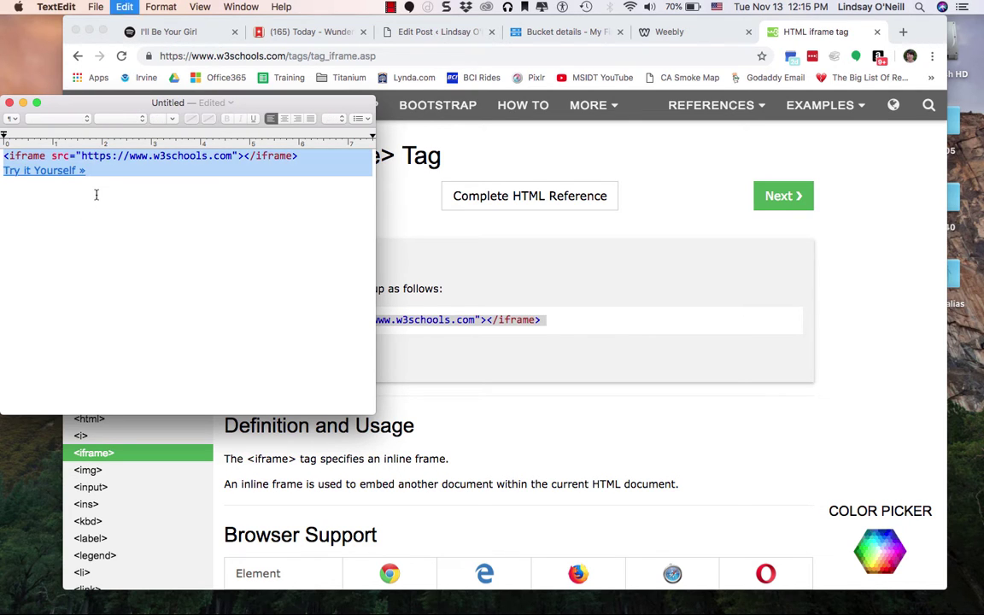
pyautogui.press('BackSpace')
# Step: Paste the copied iframe code into the empty document using the matching style
pyautogui.click(96, 6)
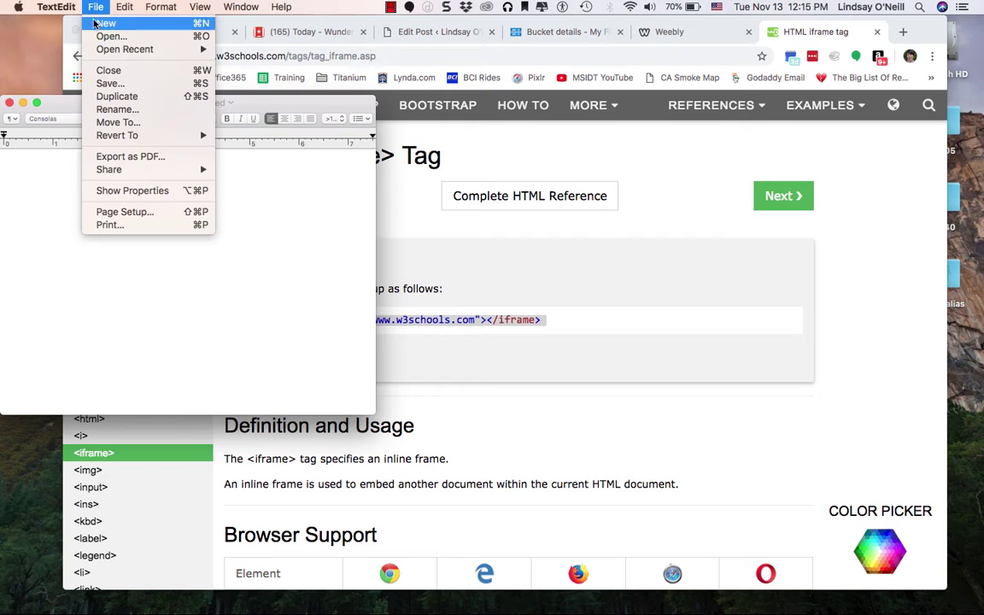
pyautogui.moveTo(116, 7)
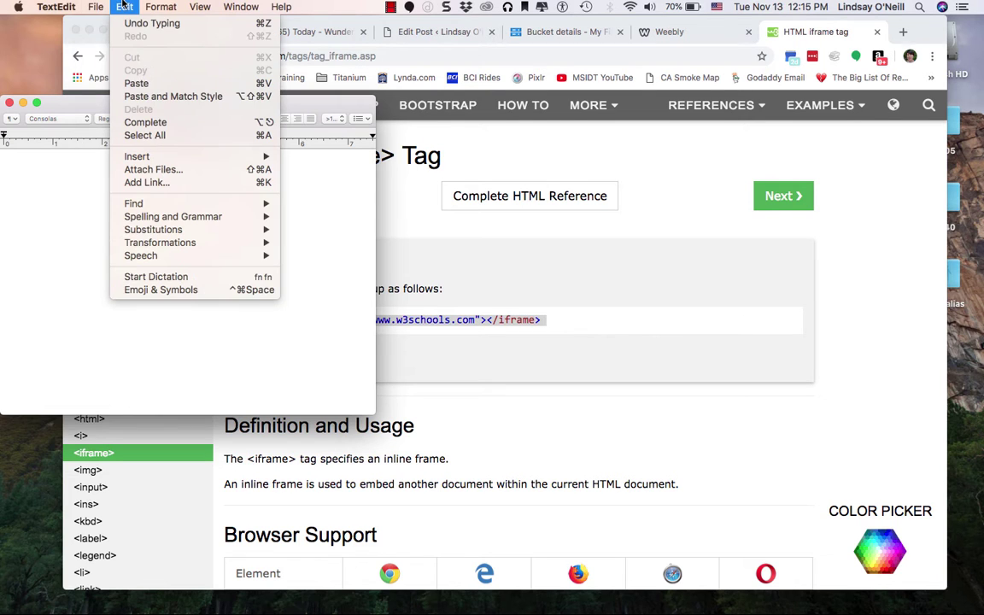
pyautogui.click(162, 96)
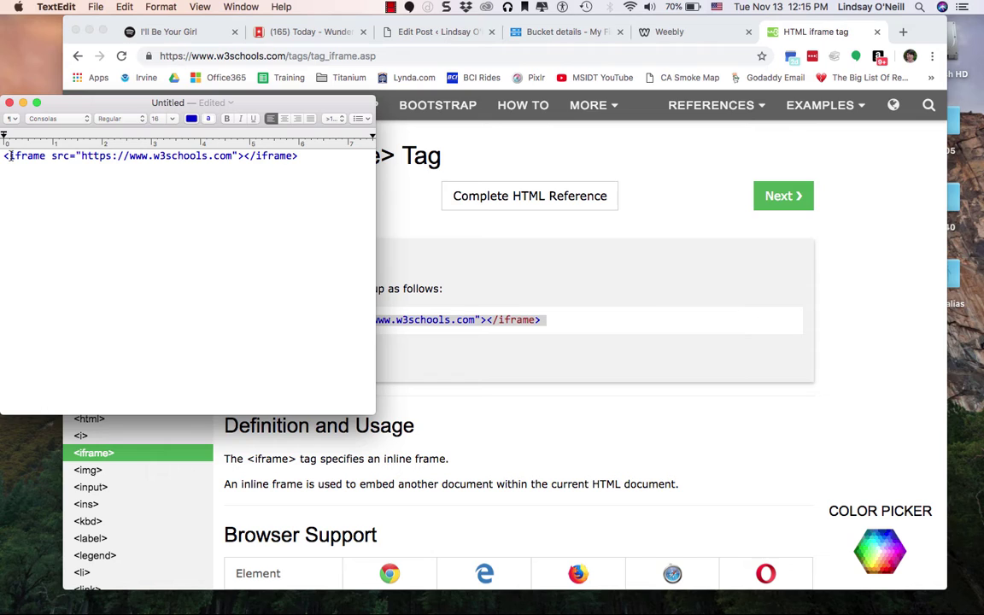
pyautogui.moveTo(11, 157); pyautogui.dragTo(45, 156)
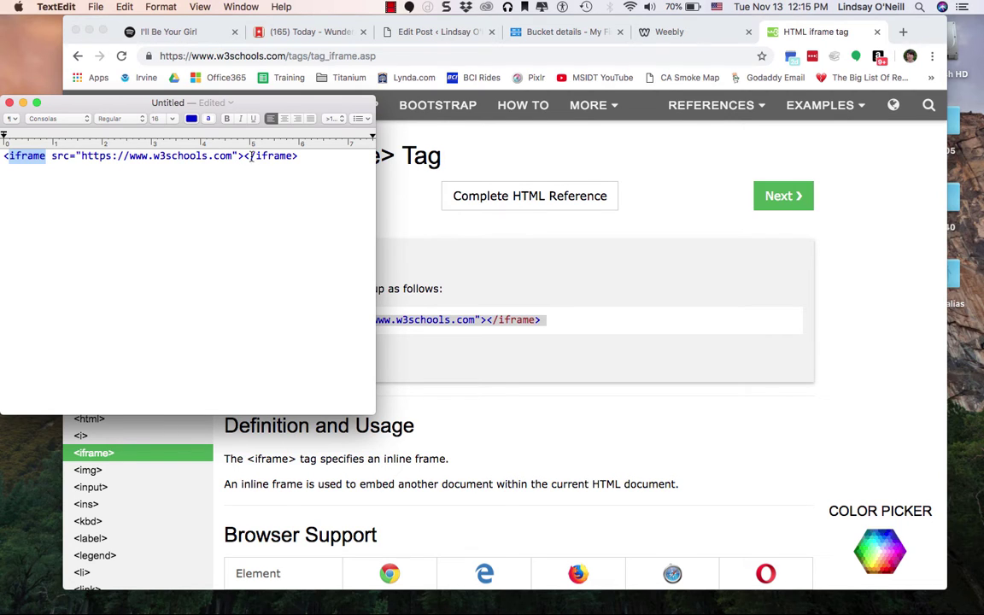
pyautogui.moveTo(249, 156); pyautogui.dragTo(298, 157)
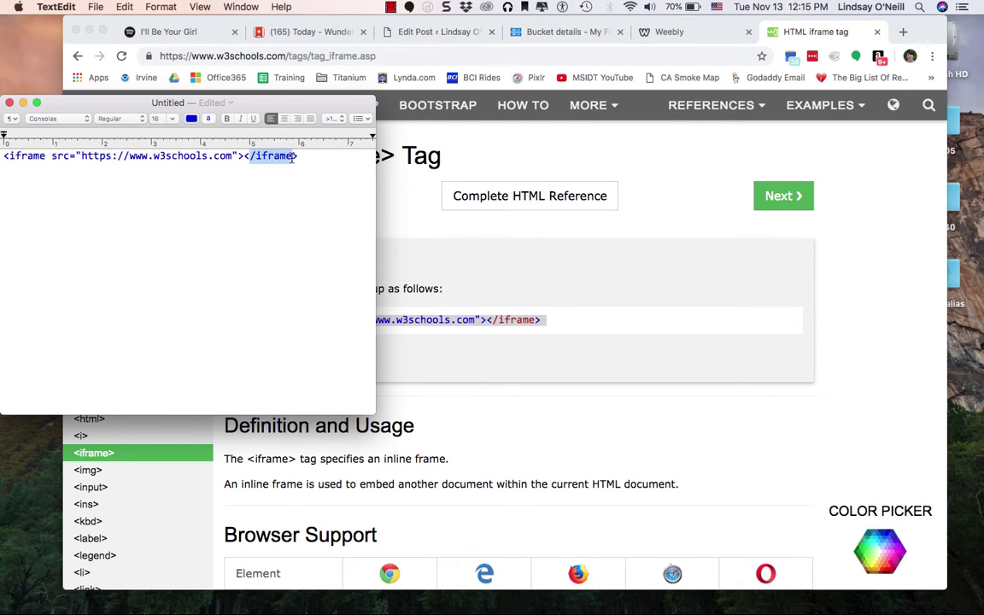
pyautogui.click(310, 158)
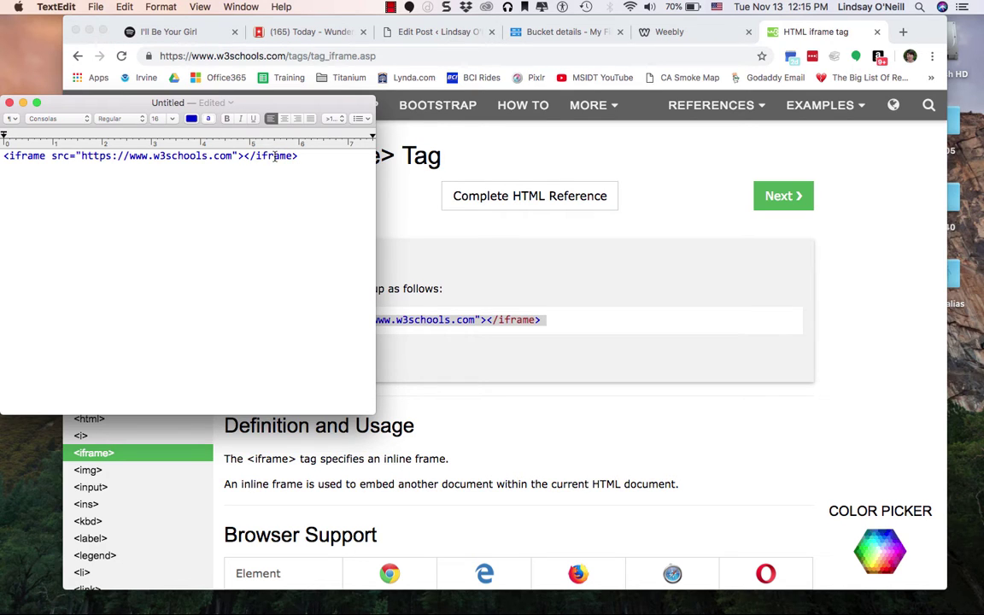
# Step: Delete the W3Schools URL between the src quotation marks in the iframe code
pyautogui.moveTo(232, 157); pyautogui.dragTo(83, 162)
pyautogui.press('BackSpace')
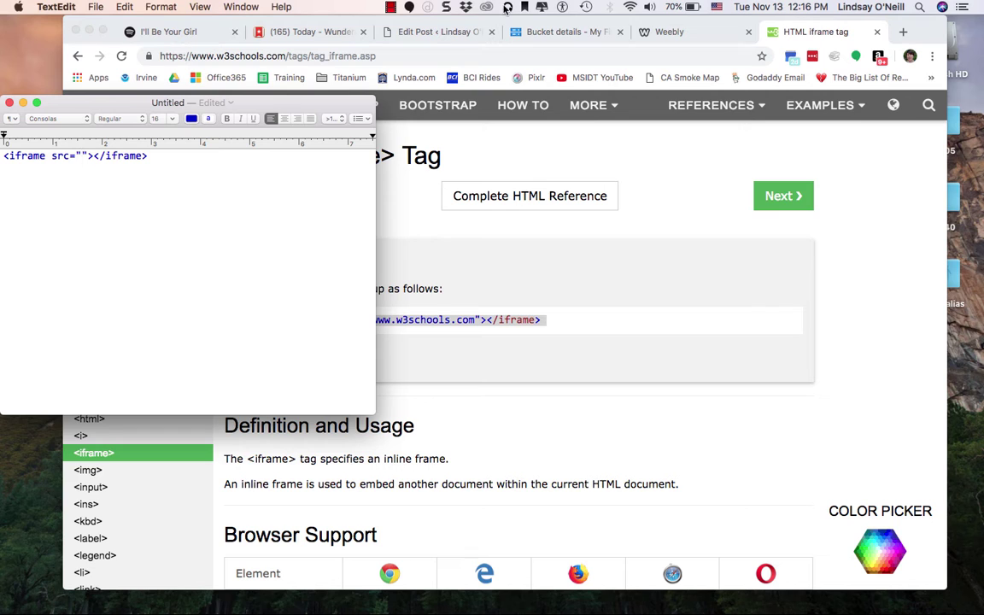
# Step: Copy the public link address of story_html5.html from the Google Cloud KeywordGenerator folder and paste it as the src value in TextEdit
pyautogui.click(531, 32)
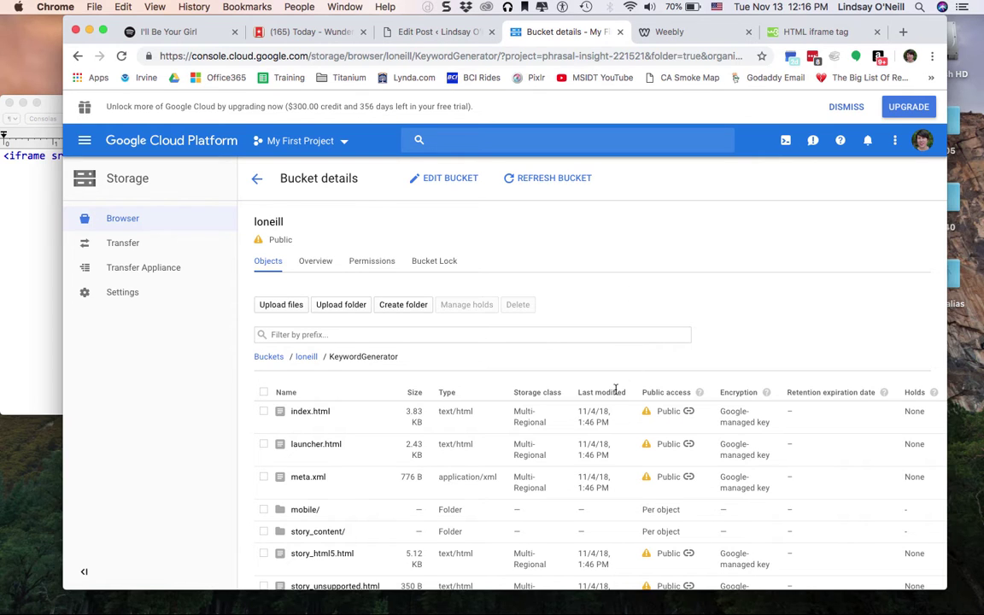
pyautogui.scroll(-2, 614, 391)
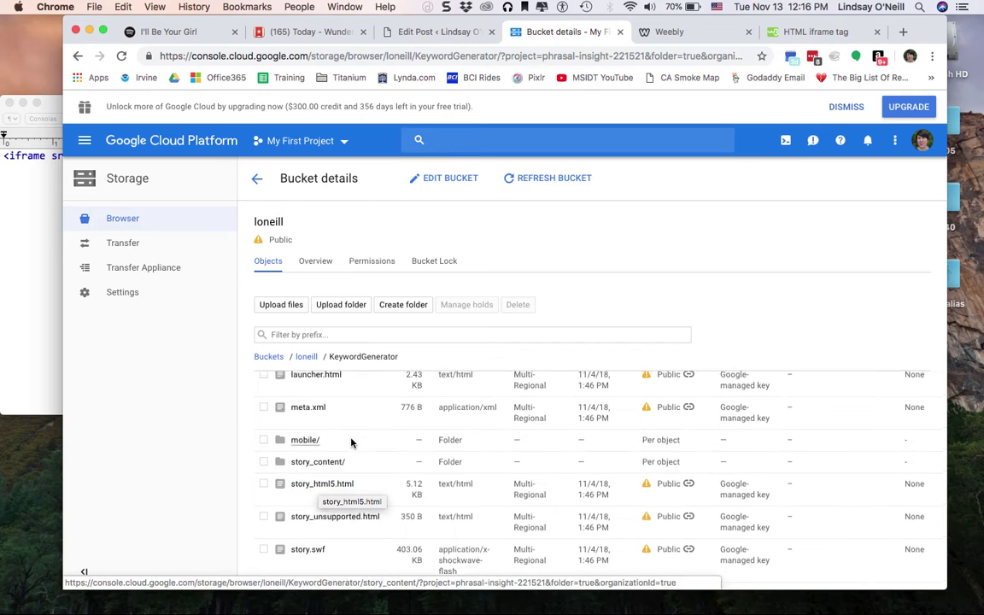
pyautogui.scroll(2, 329, 487)
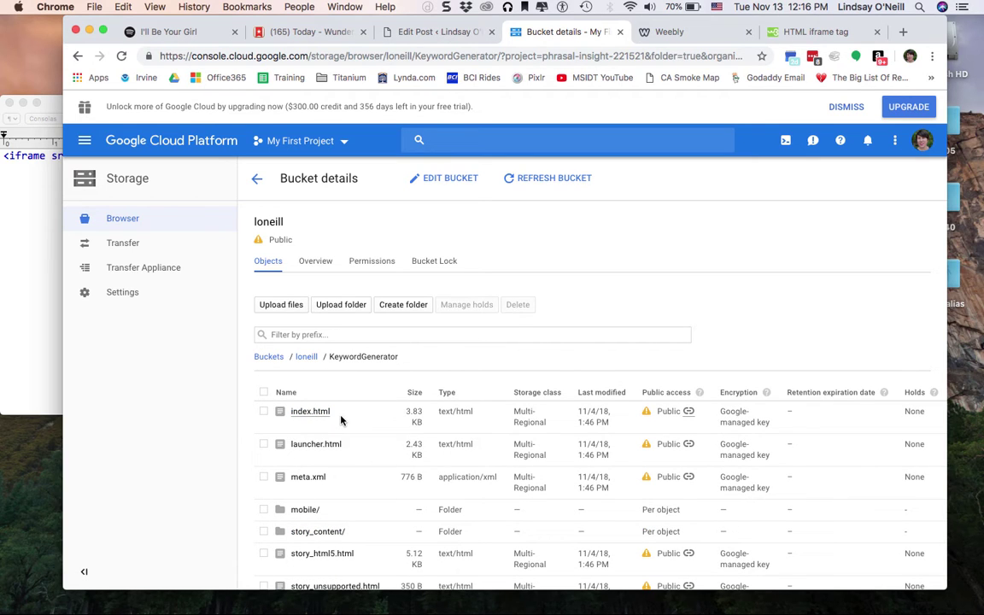
pyautogui.scroll(-2, 371, 454)
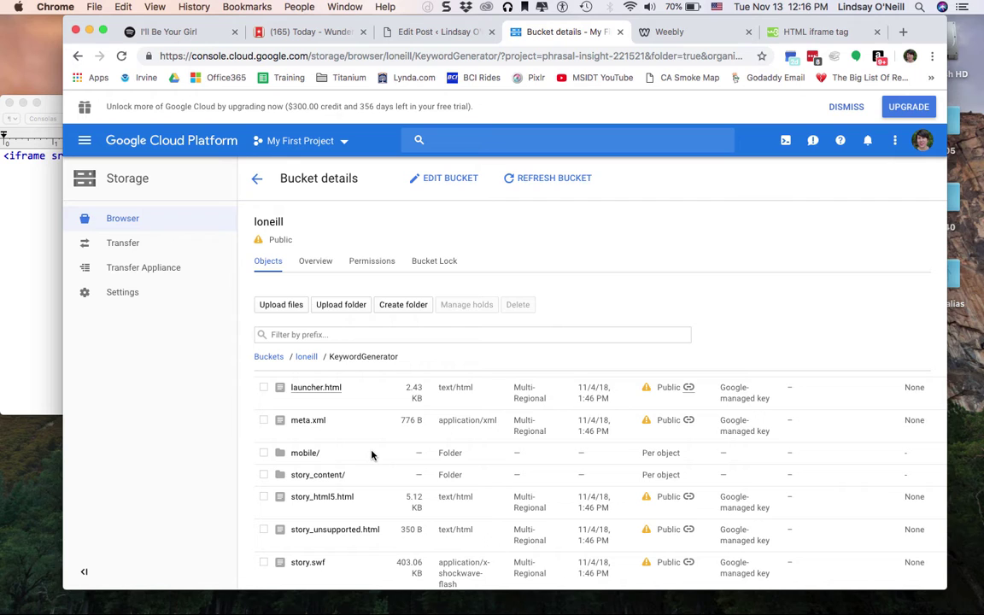
pyautogui.scroll(-1, 372, 454)
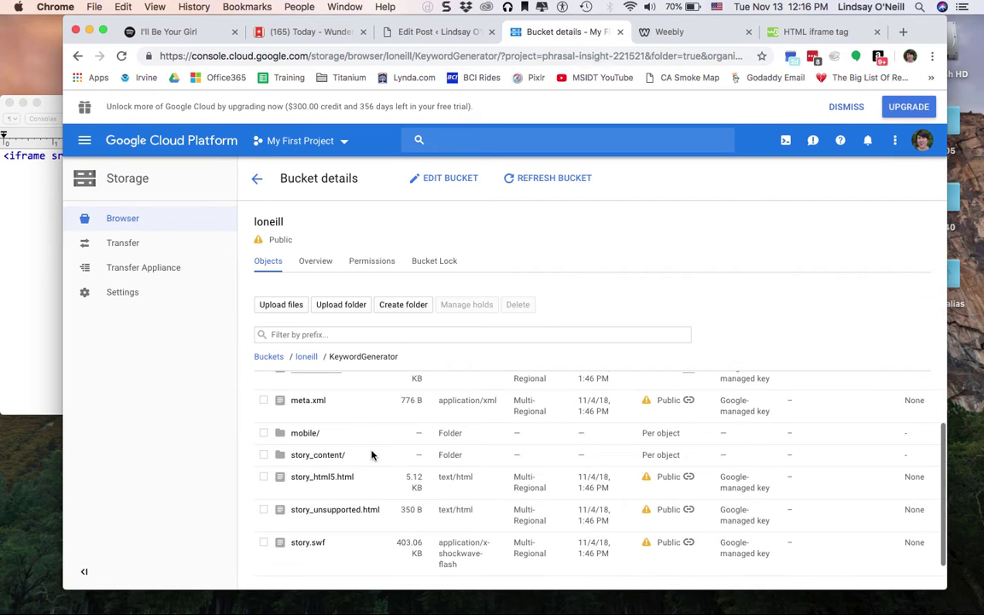
pyautogui.rightClick(689, 480)
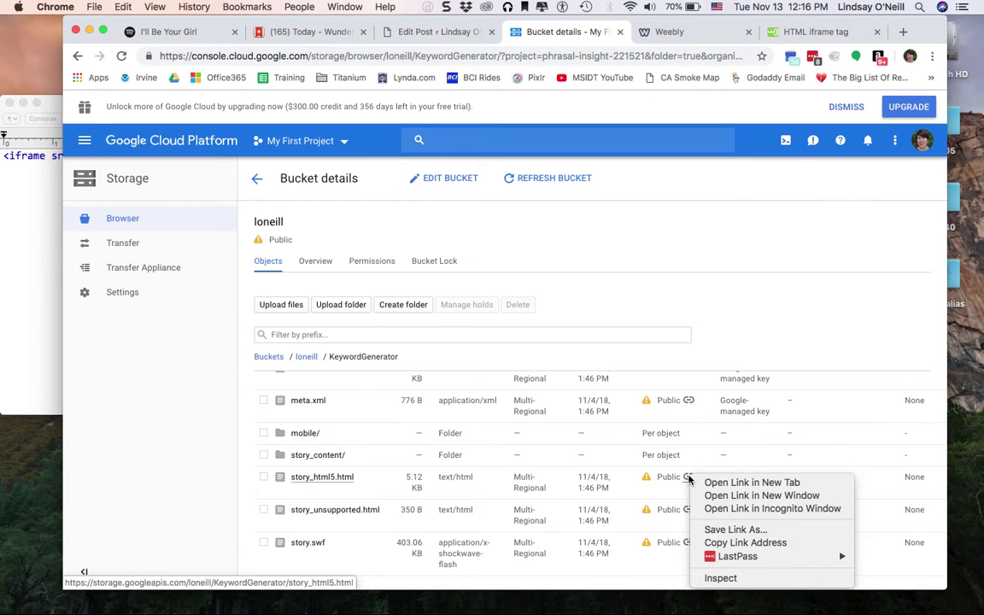
pyautogui.click(723, 543)
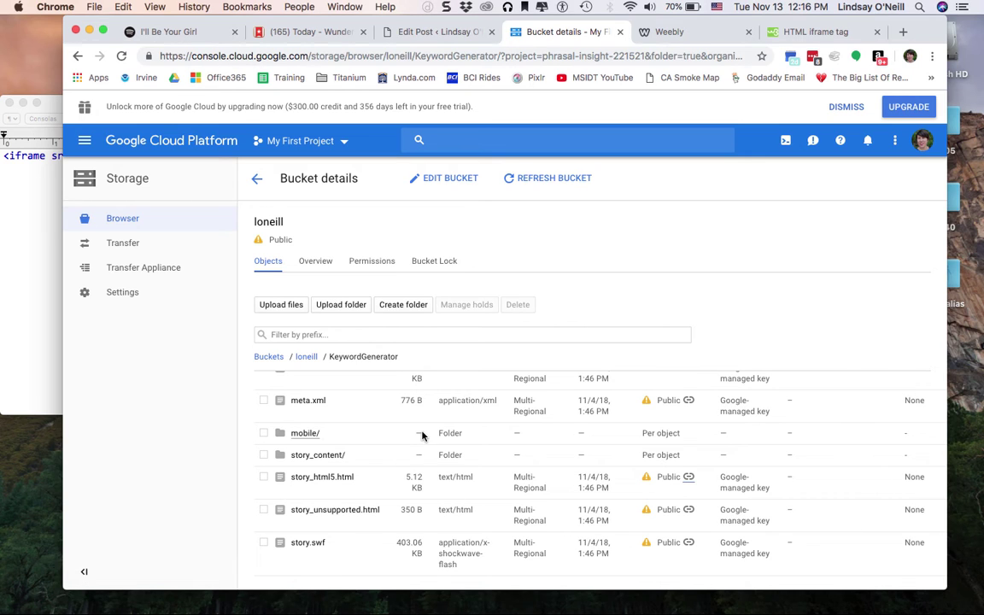
pyautogui.click(20, 227)
pyautogui.press('super+v')
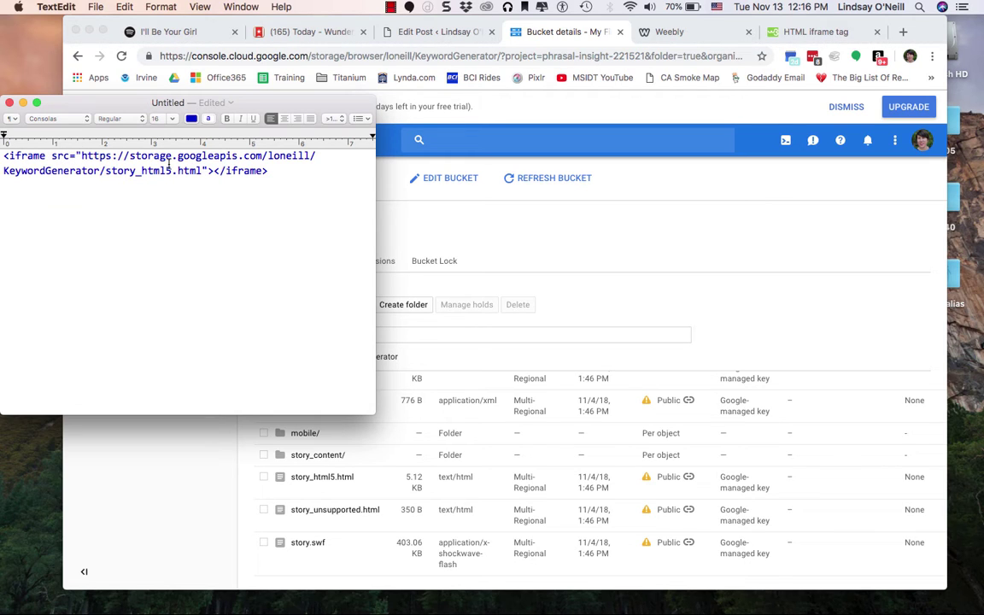
# Step: Add width=500 and height=380 to the opening iframe tag after the src URL
pyautogui.click(207, 171)
pyautogui.write(';')
pyautogui.press('BackSpace')
pyautogui.write('width')
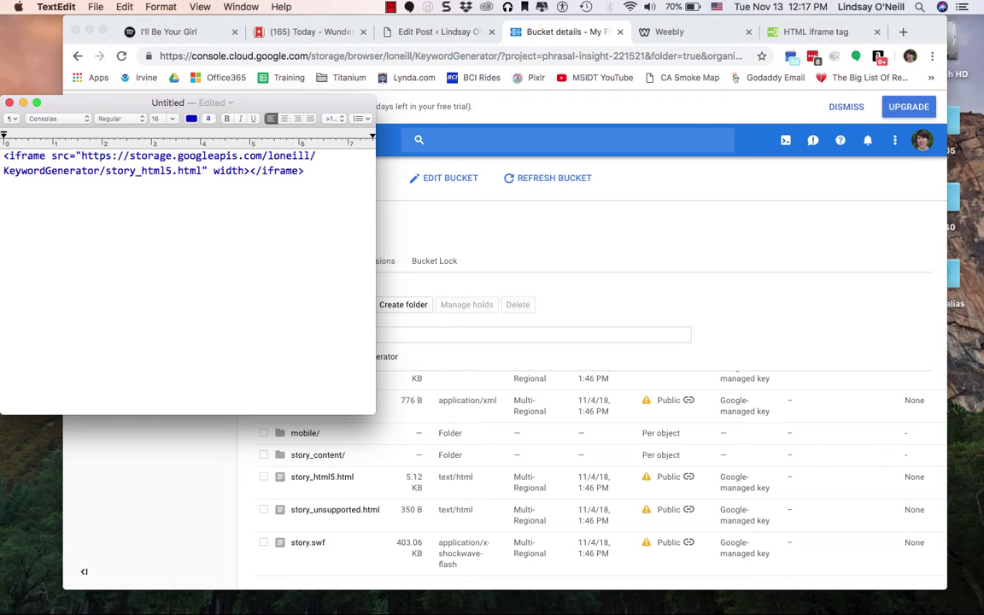
pyautogui.write('=500 height=')
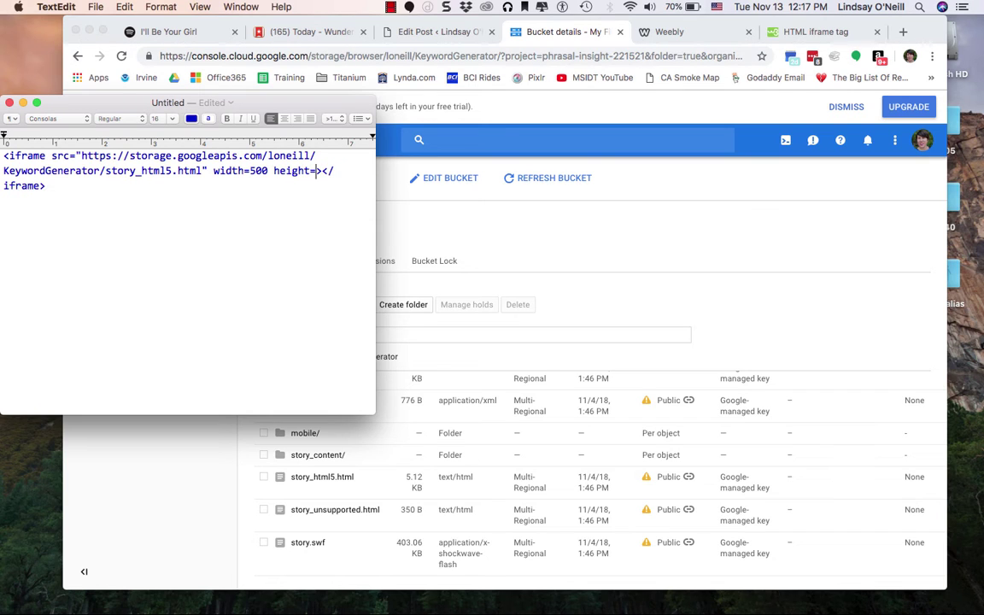
pyautogui.write('380')
pyautogui.doubleClick(258, 171)
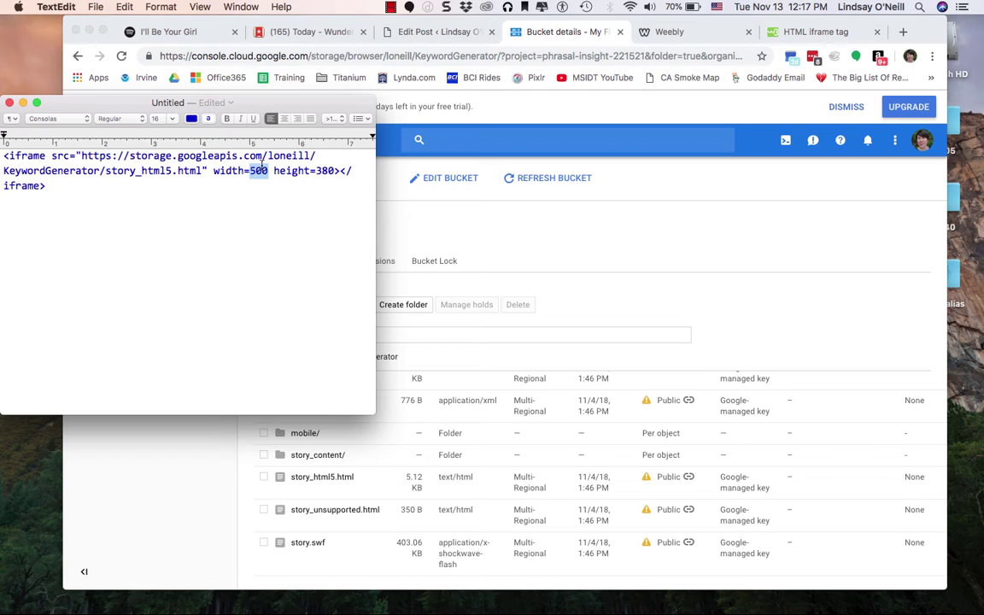
pyautogui.doubleClick(324, 171)
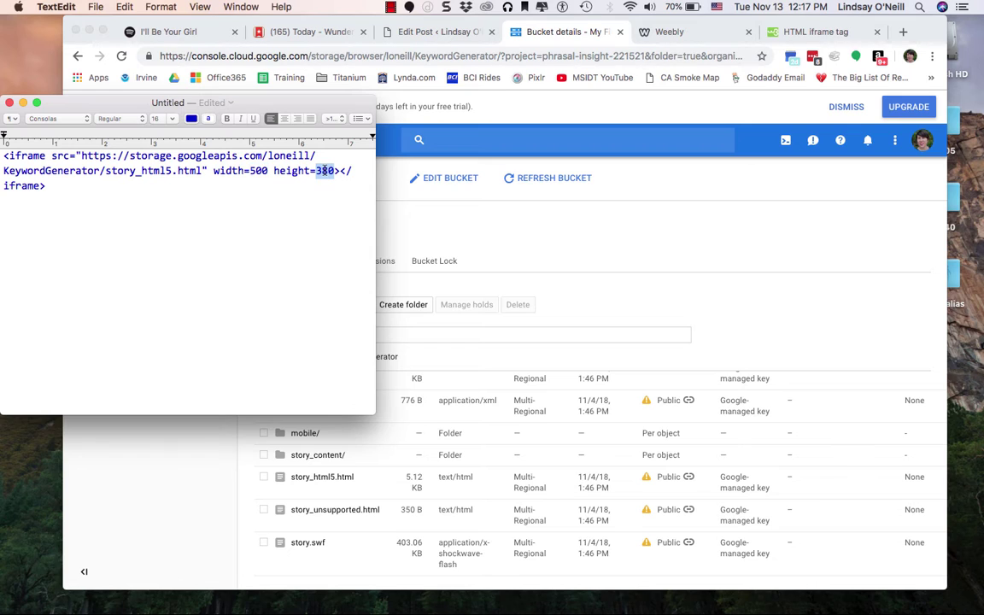
pyautogui.doubleClick(228, 170)
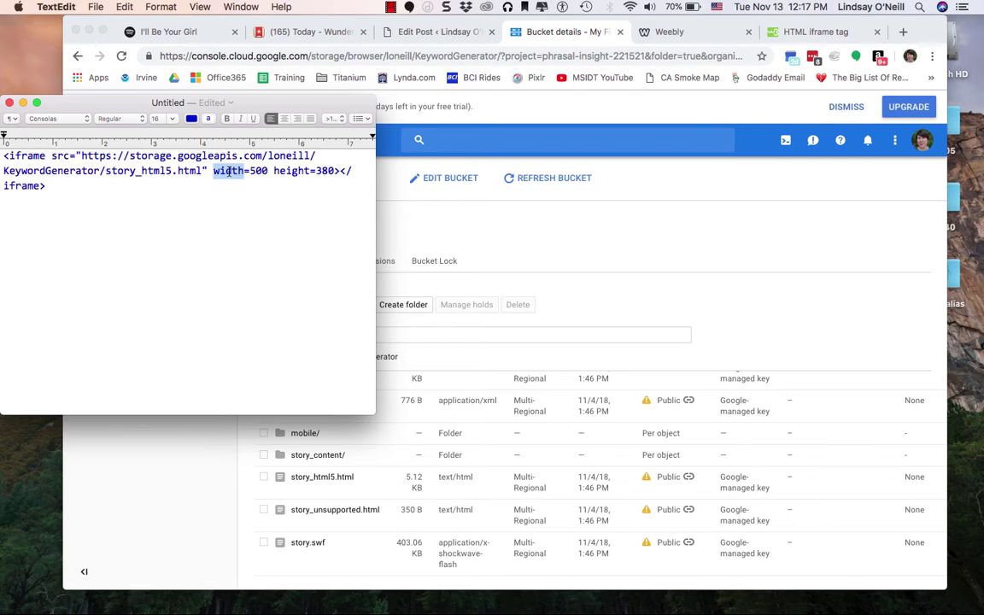
pyautogui.doubleClick(291, 171)
pyautogui.click(285, 196)
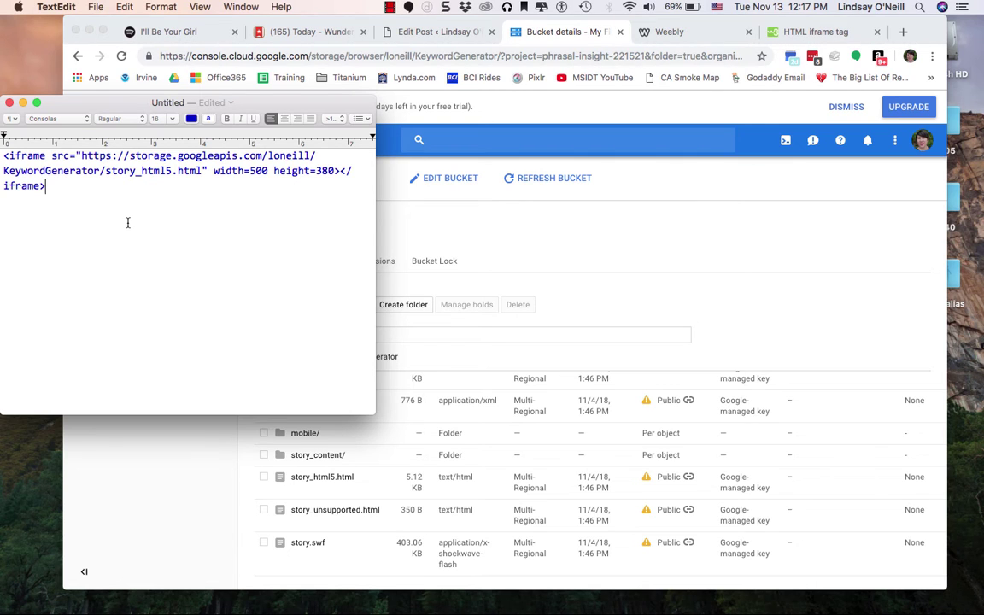
# Step: Copy the full iframe code from TextEdit and replace the EMBEDHERE placeholder with it in the HTML source of the WordPress post
pyautogui.moveTo(94, 190); pyautogui.dragTo(4, 159)
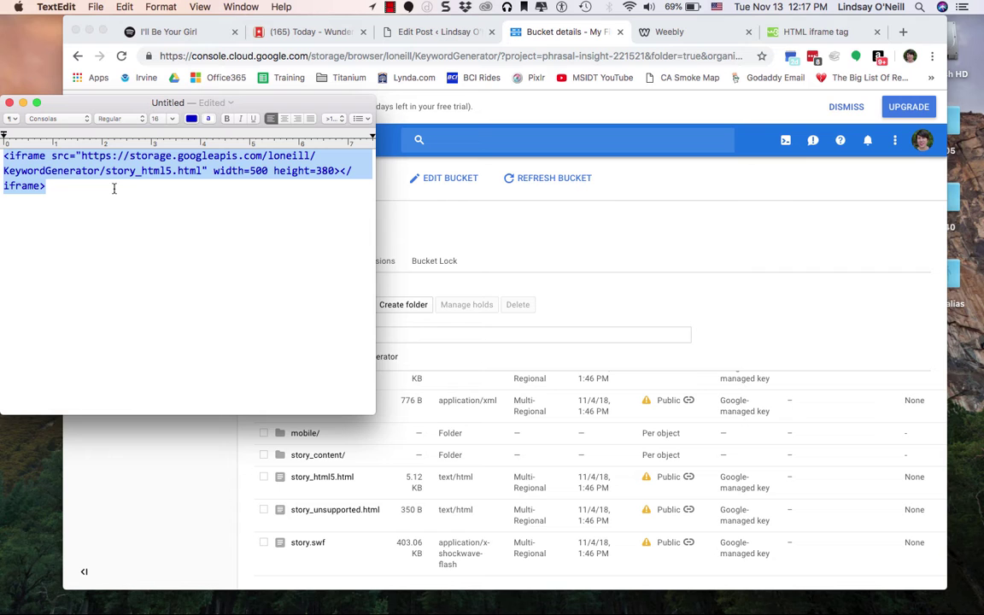
pyautogui.click(461, 32)
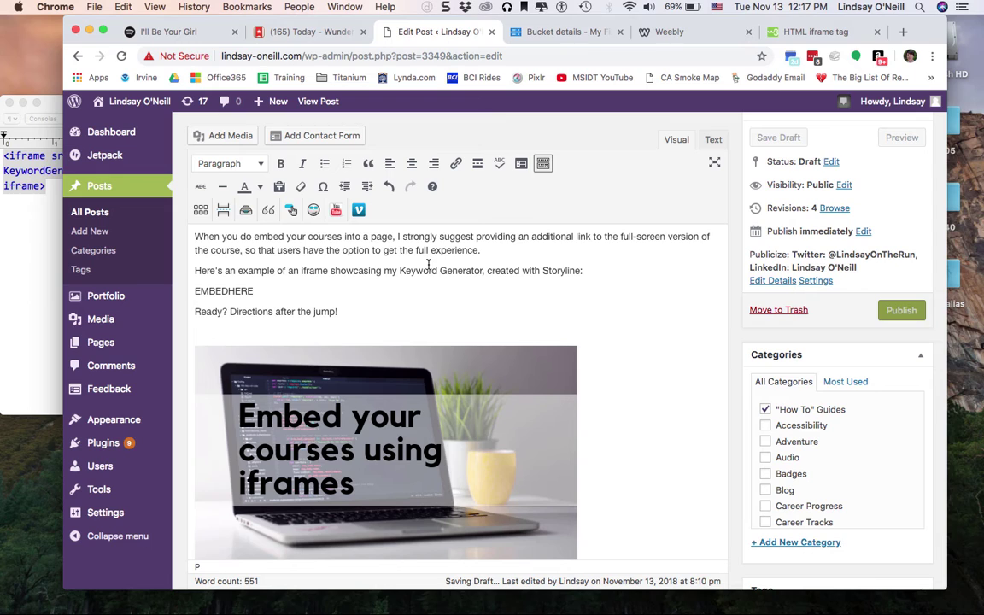
pyautogui.doubleClick(223, 291)
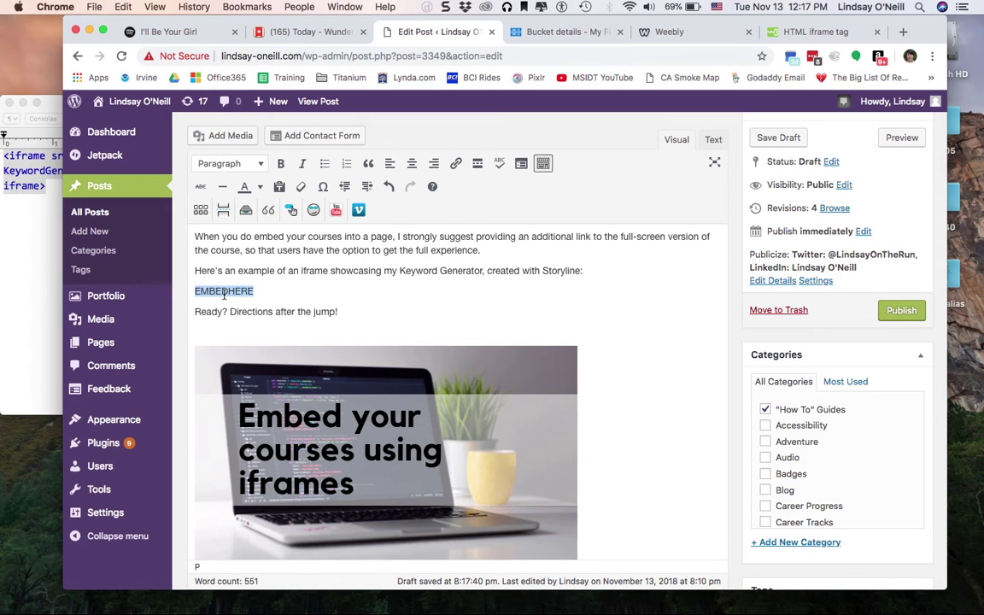
pyautogui.click(713, 140)
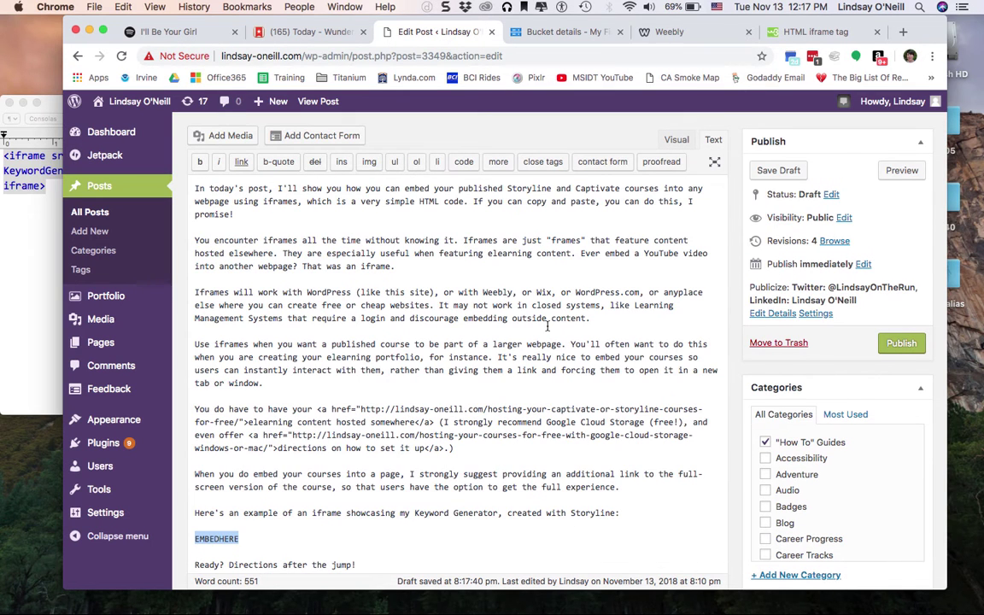
pyautogui.scroll(-3, 543, 329)
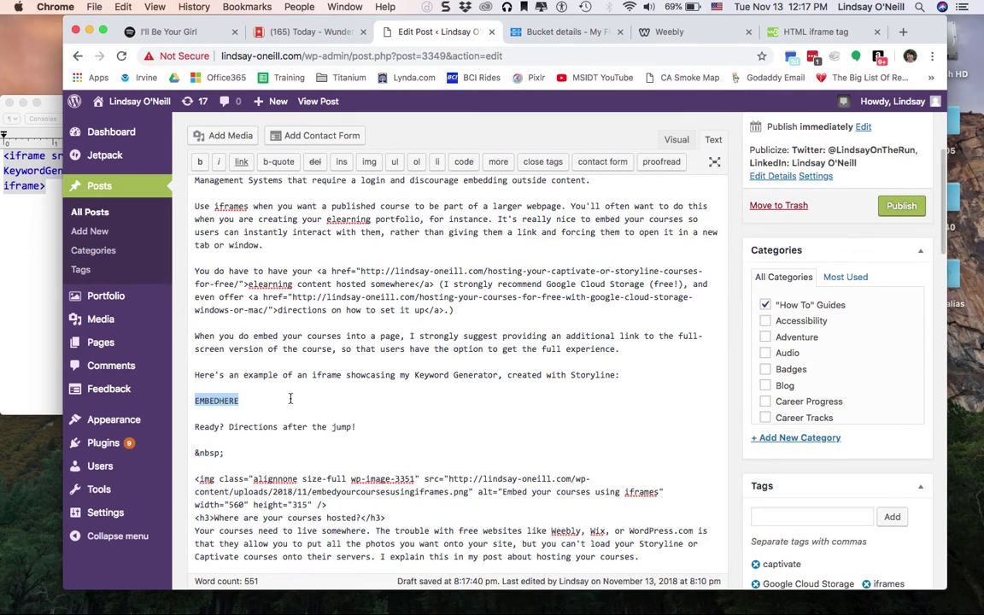
pyautogui.click(208, 400)
pyautogui.doubleClick(209, 400)
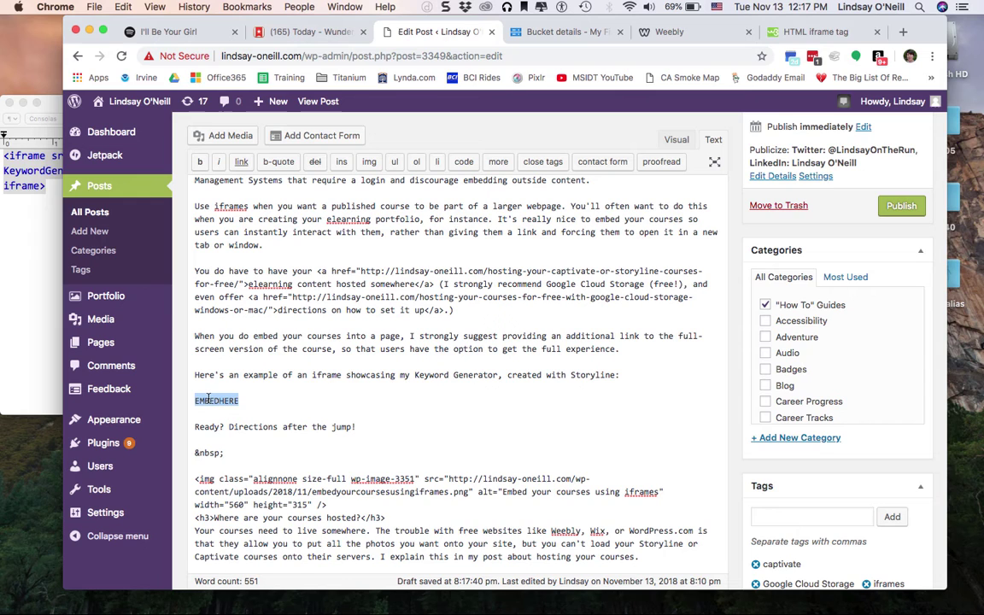
pyautogui.press('super+v')
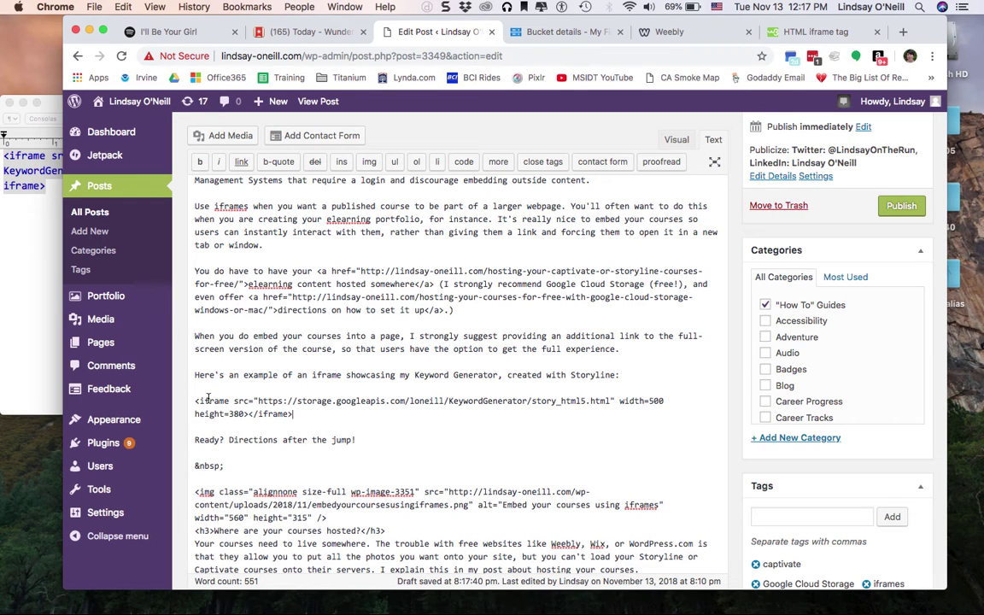
# Step: Check the embedded course in the visual view, set the iframe width to 600 in the post's HTML source, and review the course again
pyautogui.click(675, 140)
pyautogui.scroll(4, 634, 335)
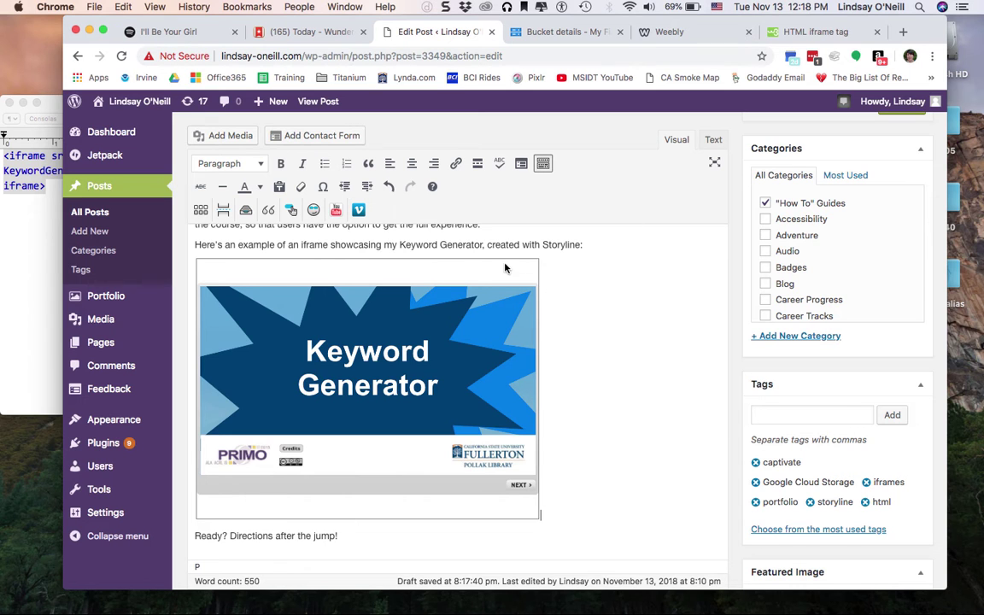
pyautogui.click(713, 140)
pyautogui.scroll(-3, 479, 343)
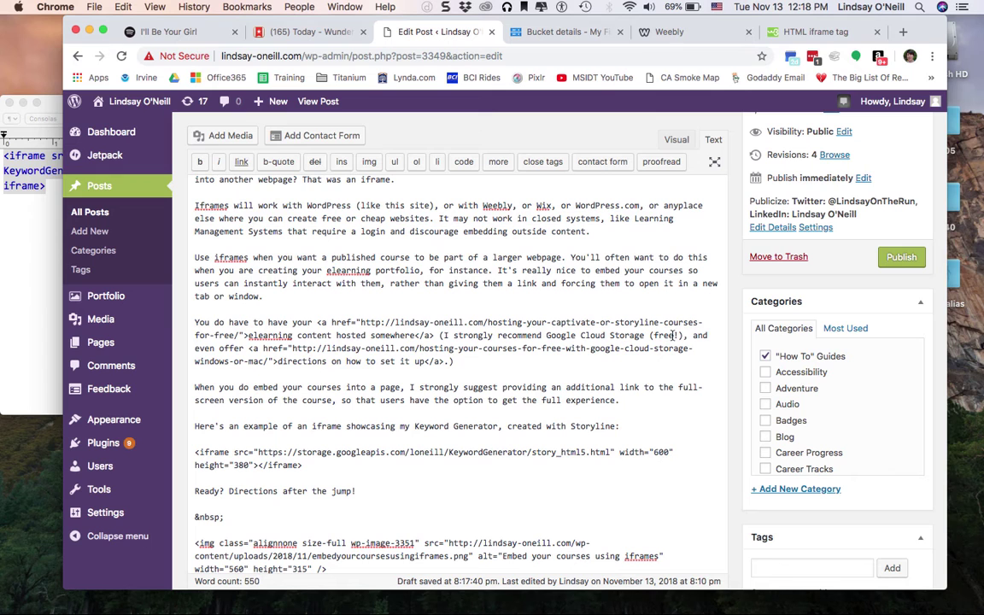
pyautogui.click(674, 138)
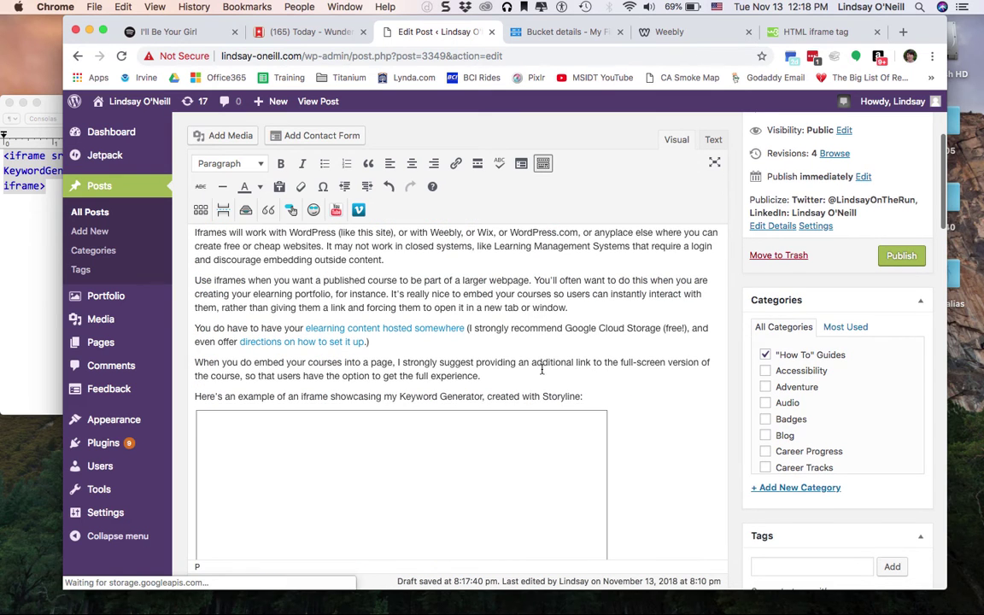
pyautogui.scroll(-4, 541, 369)
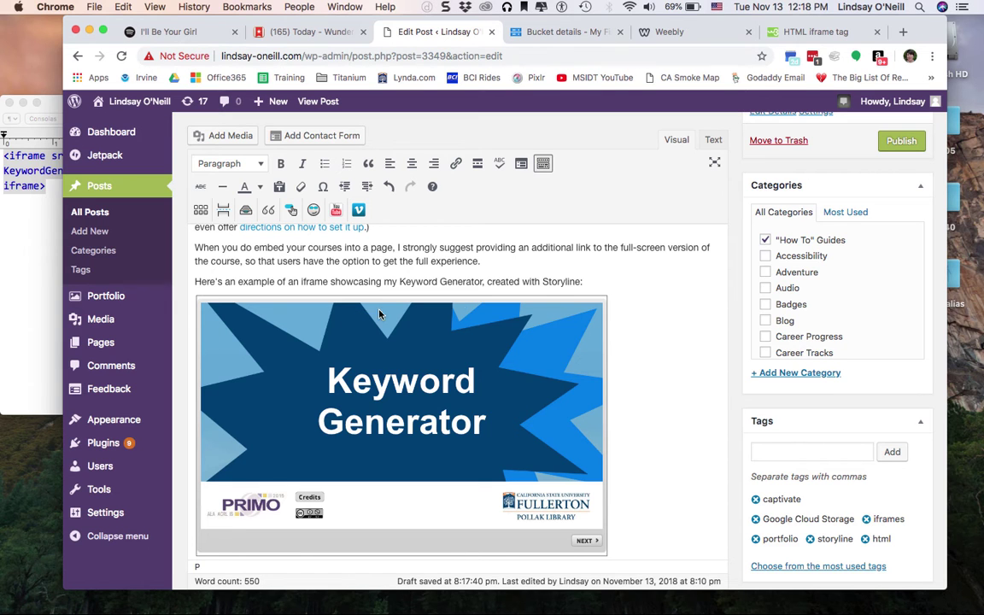
pyautogui.scroll(-1, 653, 308)
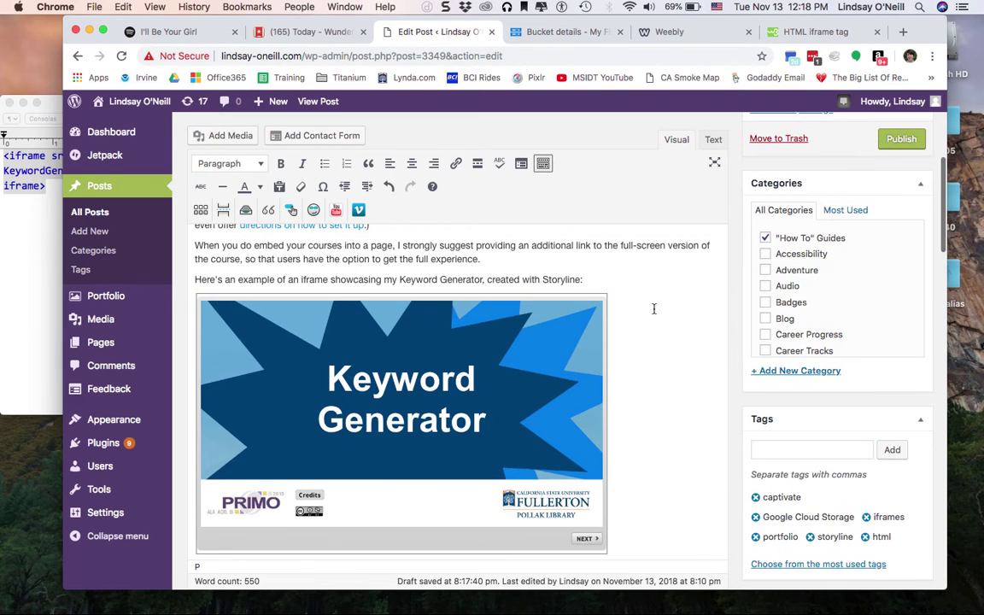
# Step: Save the post about embedding Storyline and Captivate courses as a draft
pyautogui.scroll(5, 653, 309)
pyautogui.scroll(2, 744, 207)
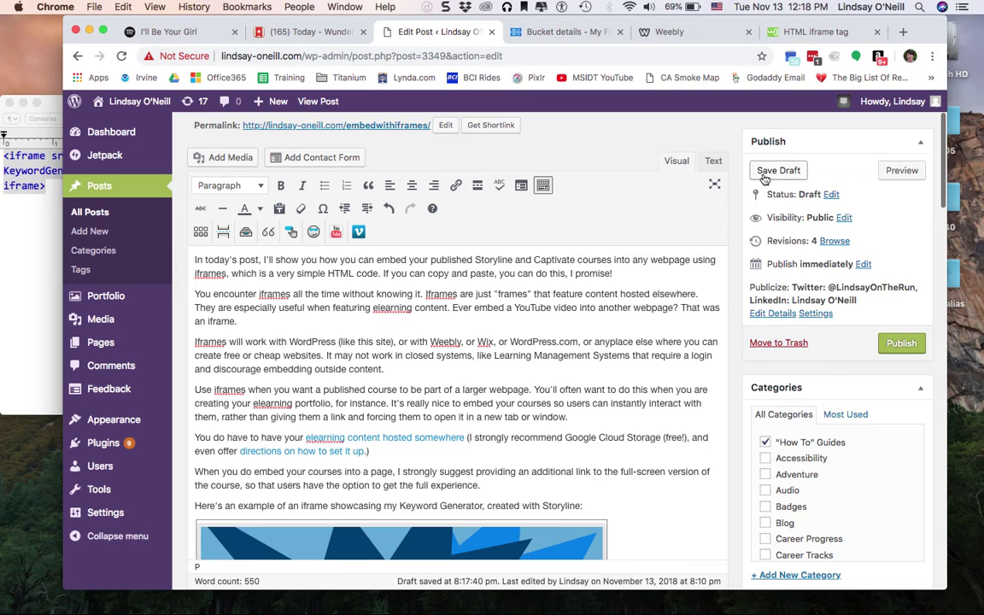
pyautogui.click(775, 170)
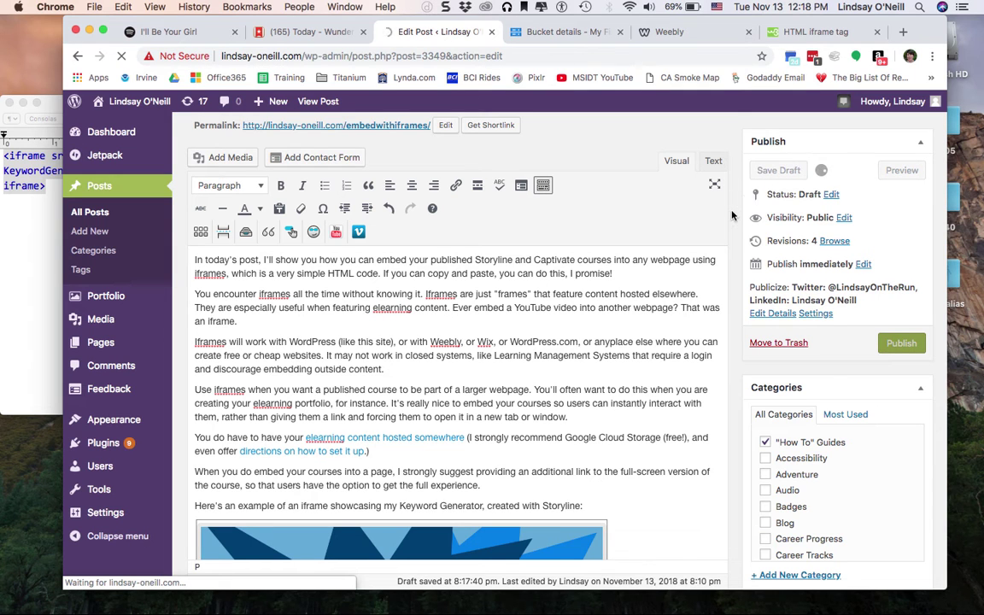
# Step: Switch to the Weebly editor and add an Embed Code element below the centred text paragraph above the snow leopard section
pyautogui.click(675, 31)
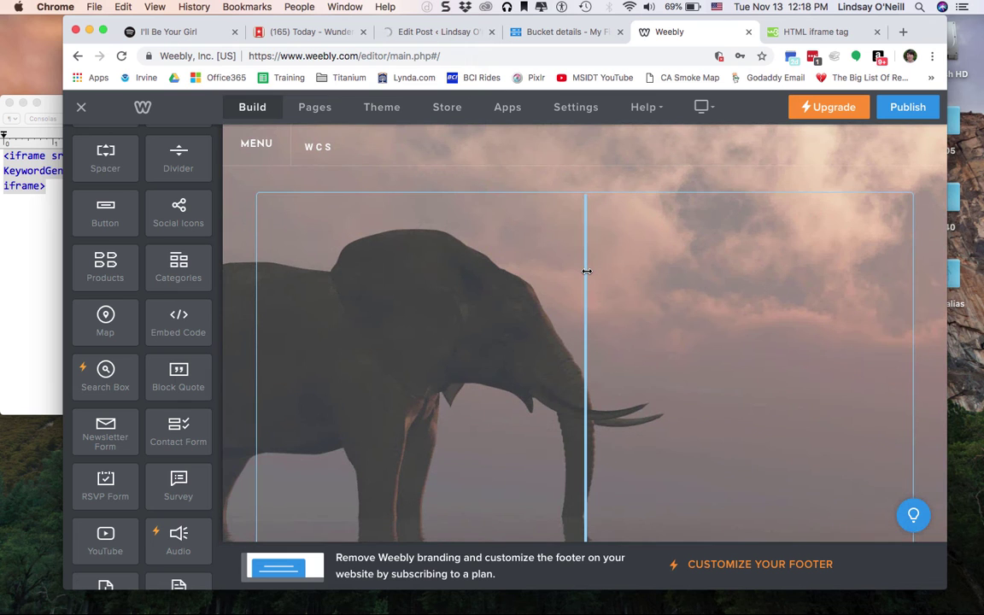
pyautogui.scroll(-10, 586, 271)
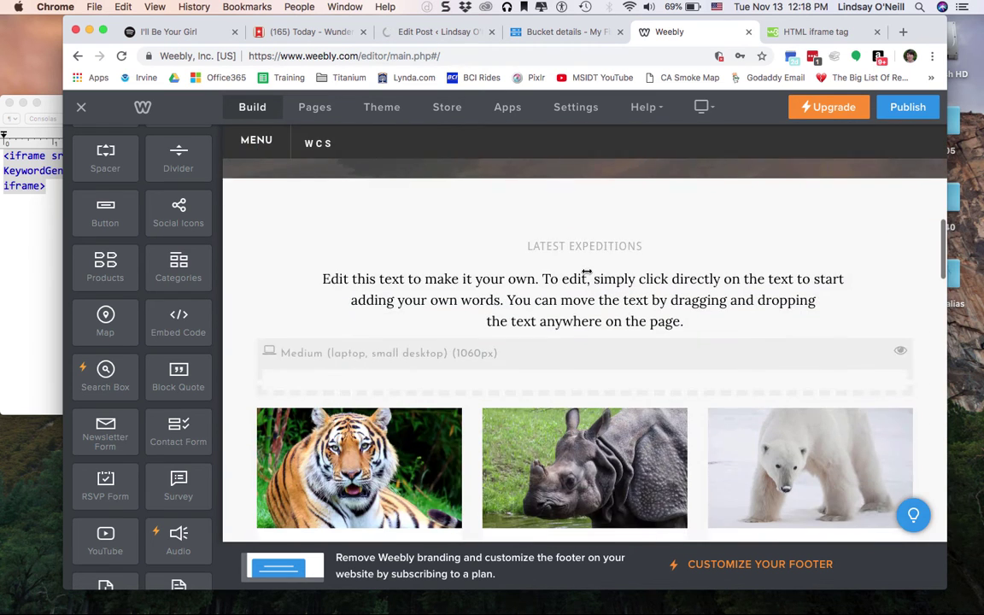
pyautogui.scroll(-3, 586, 270)
pyautogui.scroll(10, 586, 270)
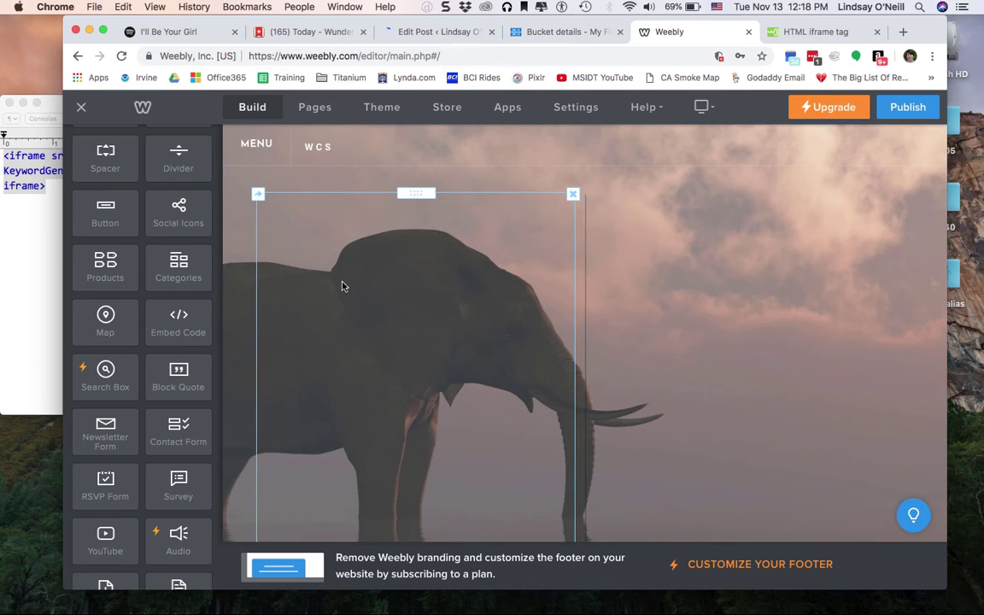
pyautogui.scroll(-3, 341, 285)
pyautogui.scroll(-10, 342, 285)
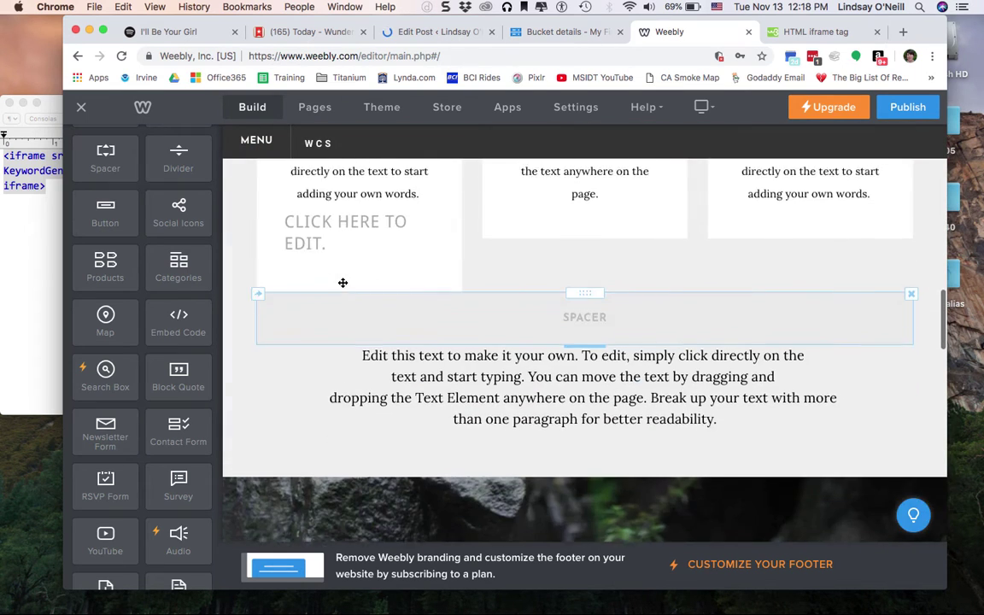
pyautogui.scroll(-2, 342, 281)
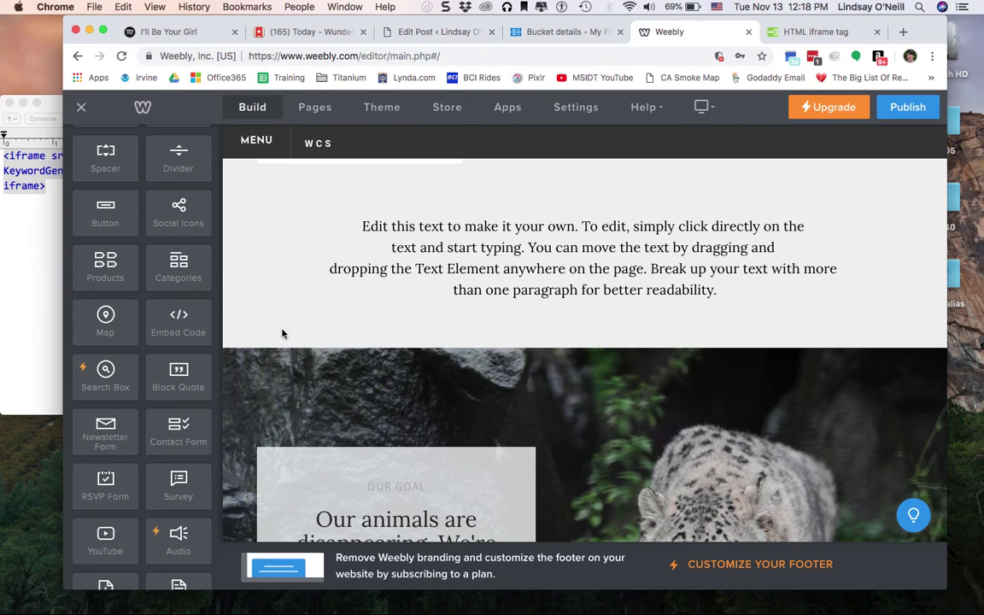
pyautogui.scroll(3, 164, 276)
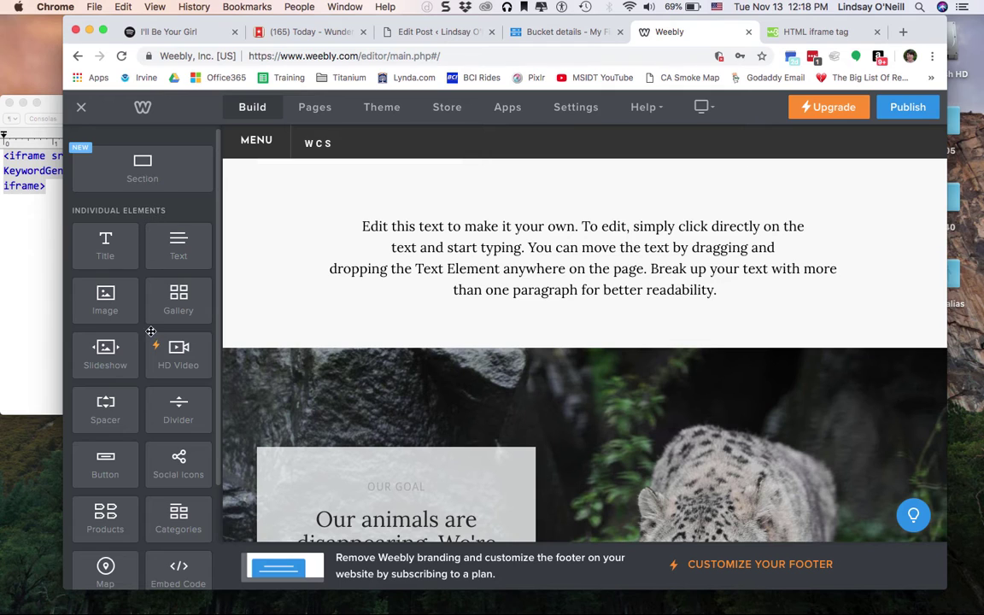
pyautogui.scroll(-3, 137, 299)
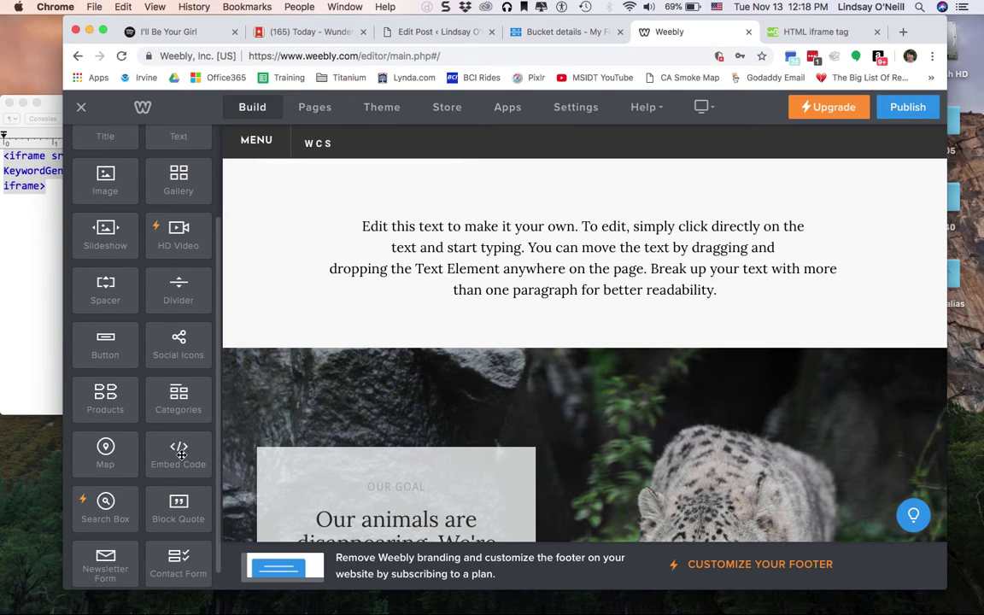
pyautogui.moveTo(180, 454); pyautogui.dragTo(536, 334)
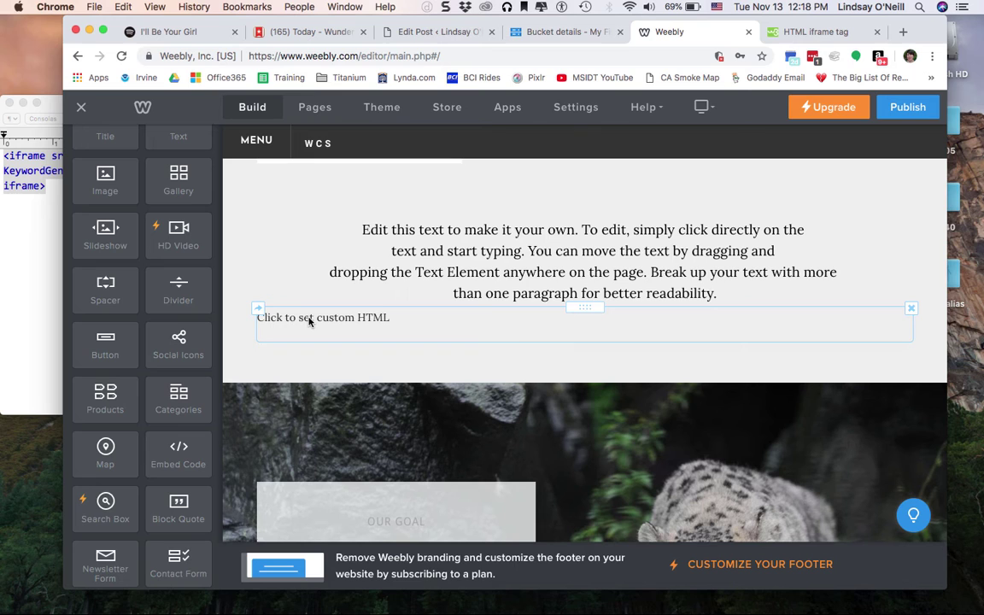
# Step: Replace the element's placeholder custom HTML with the copied KeywordGenerator iframe code, width=500 height=380, and view the embedded course
pyautogui.click(337, 327)
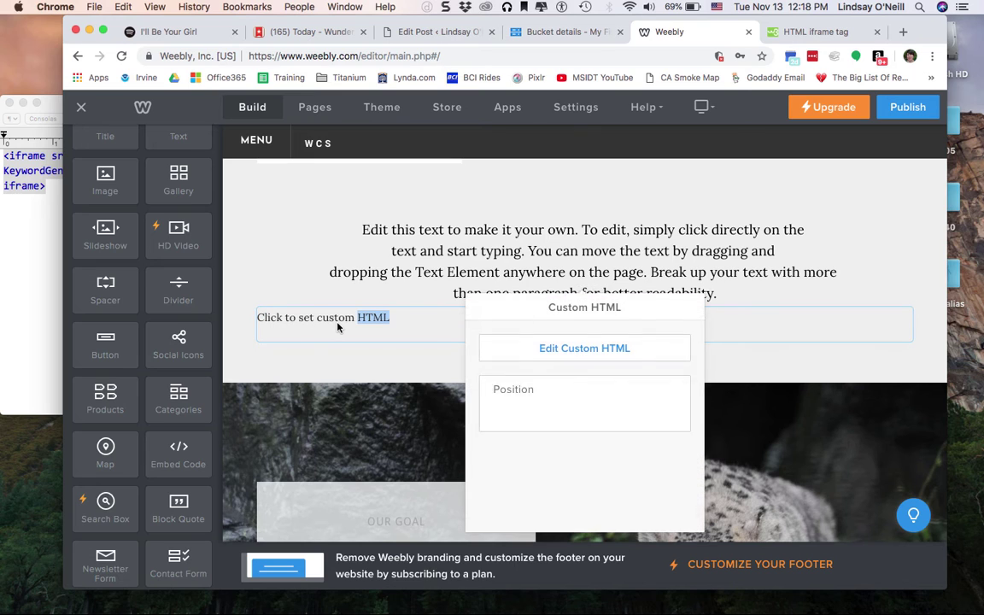
pyautogui.click(595, 344)
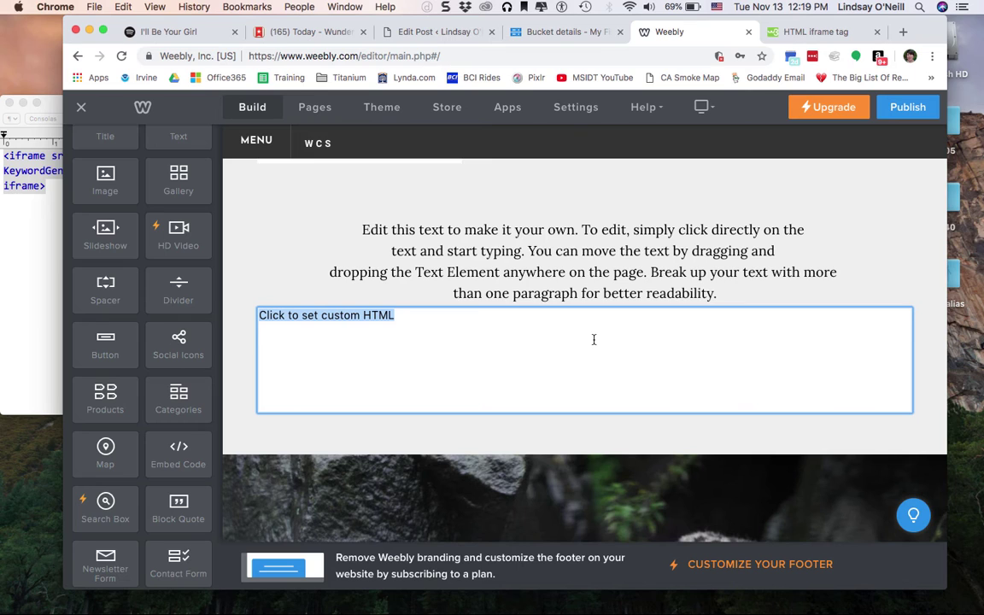
pyautogui.press('BackSpace')
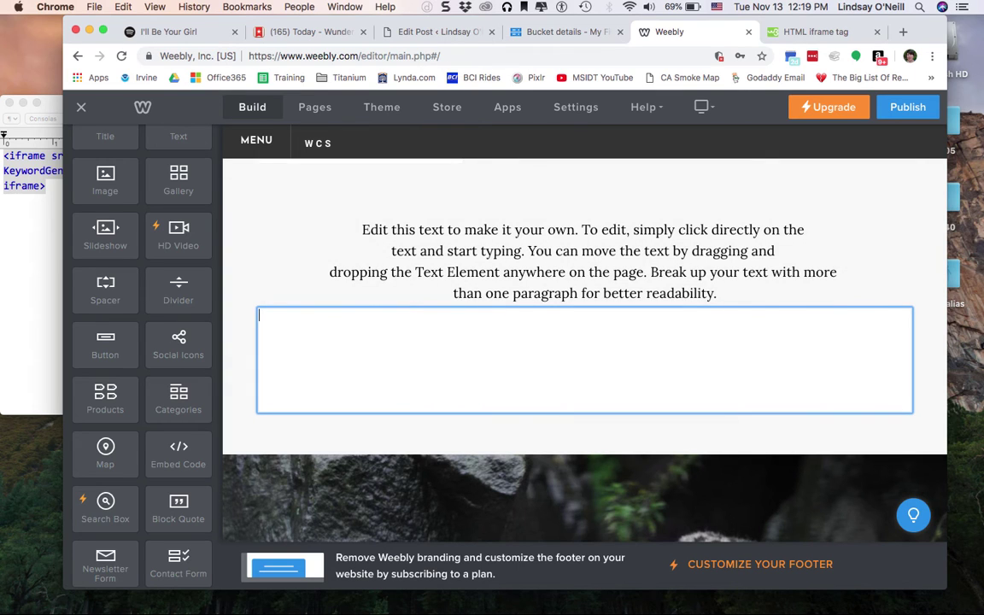
pyautogui.write('<iframe src="https://storage.googleapis.com/loneill/KeywordGenerator/story_html5.html" width=500 height=380></iframe>')
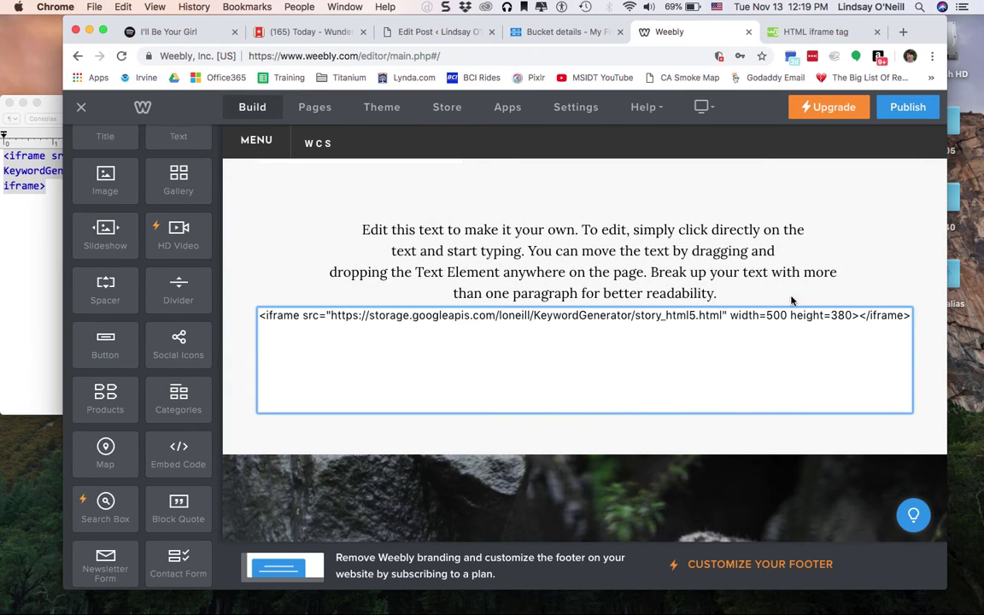
pyautogui.click(928, 336)
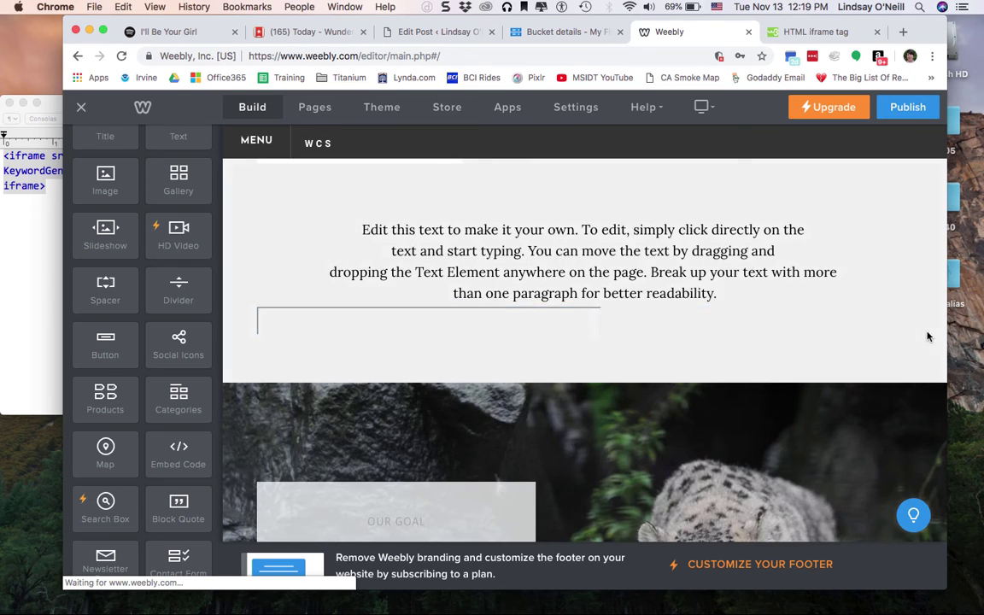
pyautogui.scroll(-1, 840, 343)
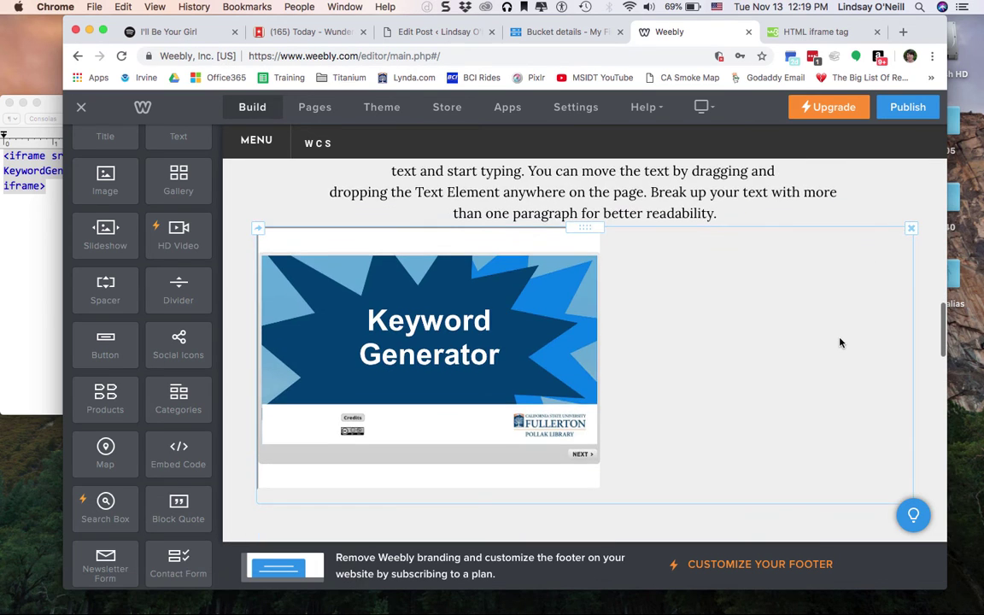
pyautogui.scroll(1, 839, 343)
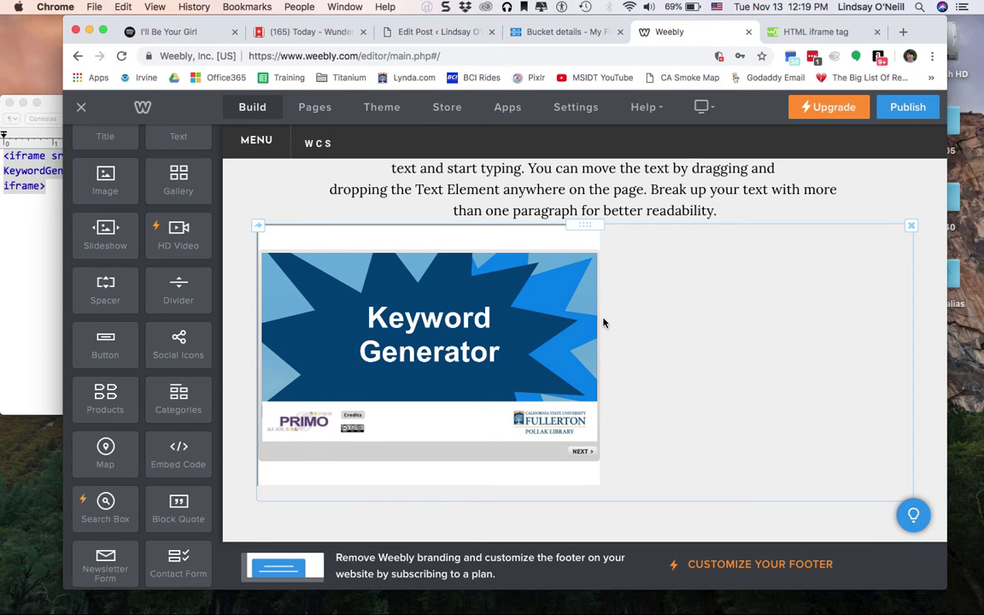
# Step: Set the position of the custom HTML element containing the Keyword Generator course to centred
pyautogui.click(525, 321)
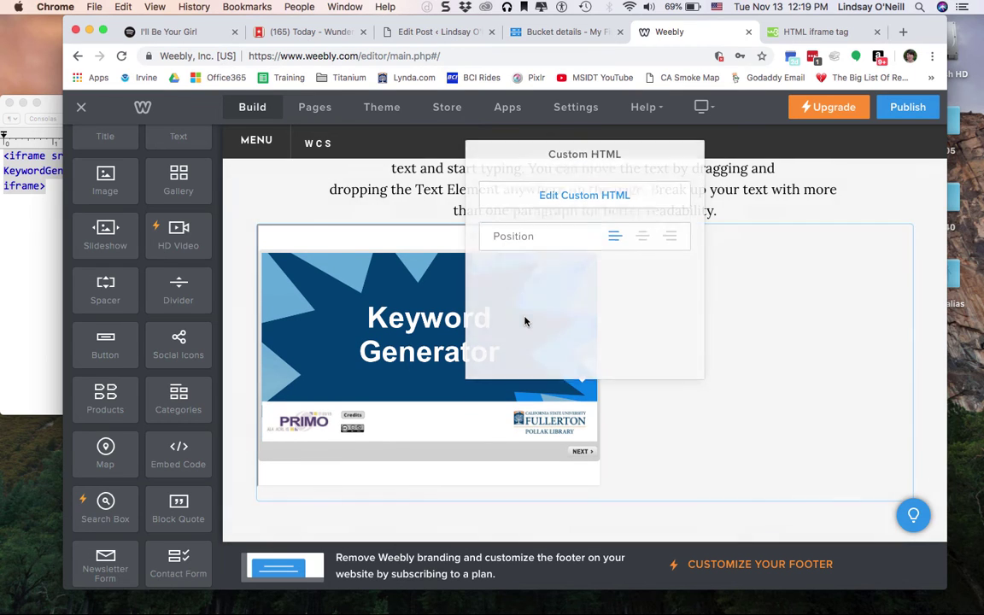
pyautogui.click(643, 235)
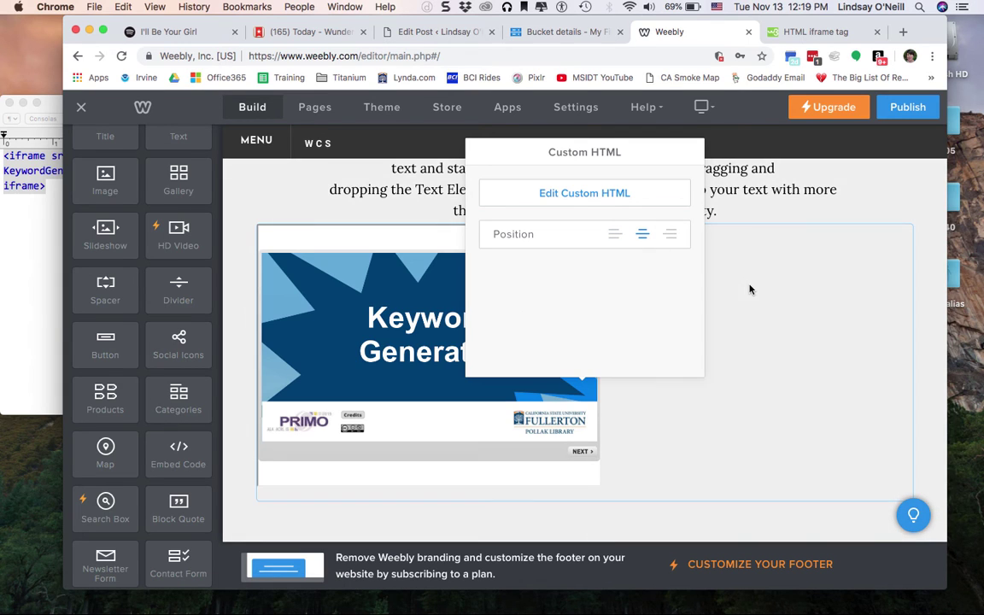
pyautogui.click(786, 203)
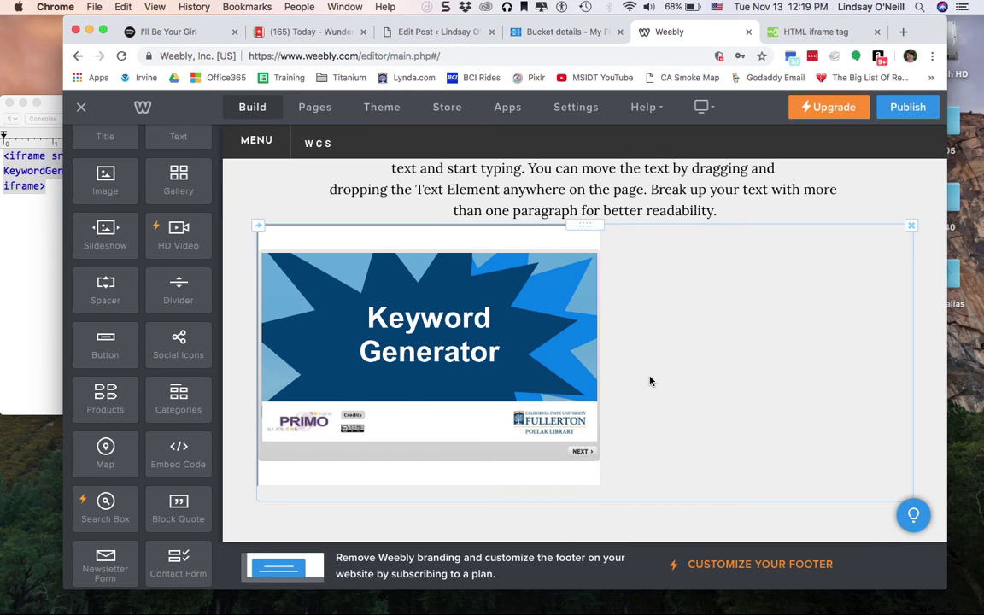
# Step: Return to the WordPress post to view the embedded Keyword Generator course, and switch to the iframe code in TextEdit
pyautogui.click(431, 32)
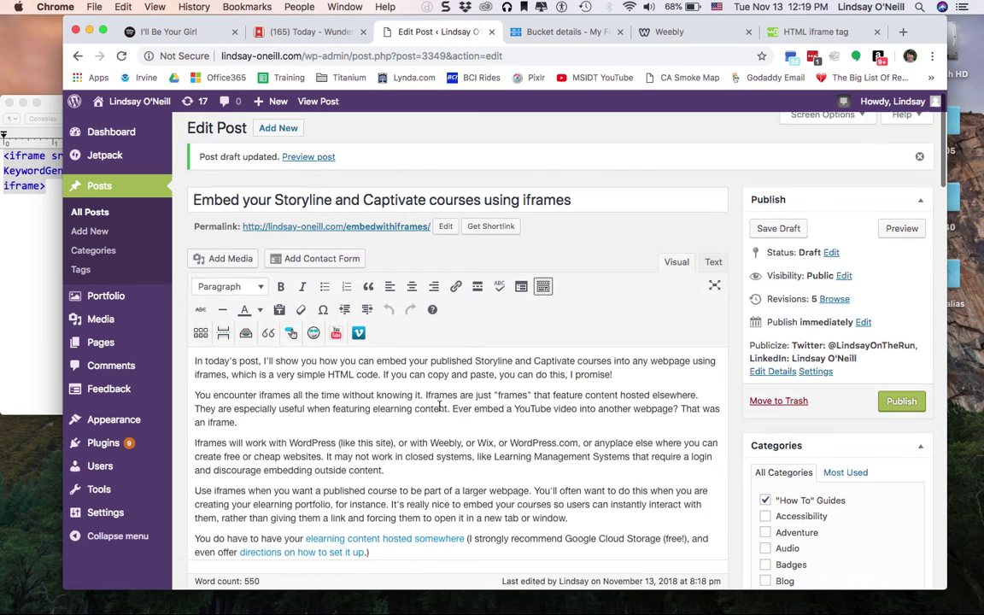
pyautogui.scroll(-5, 440, 407)
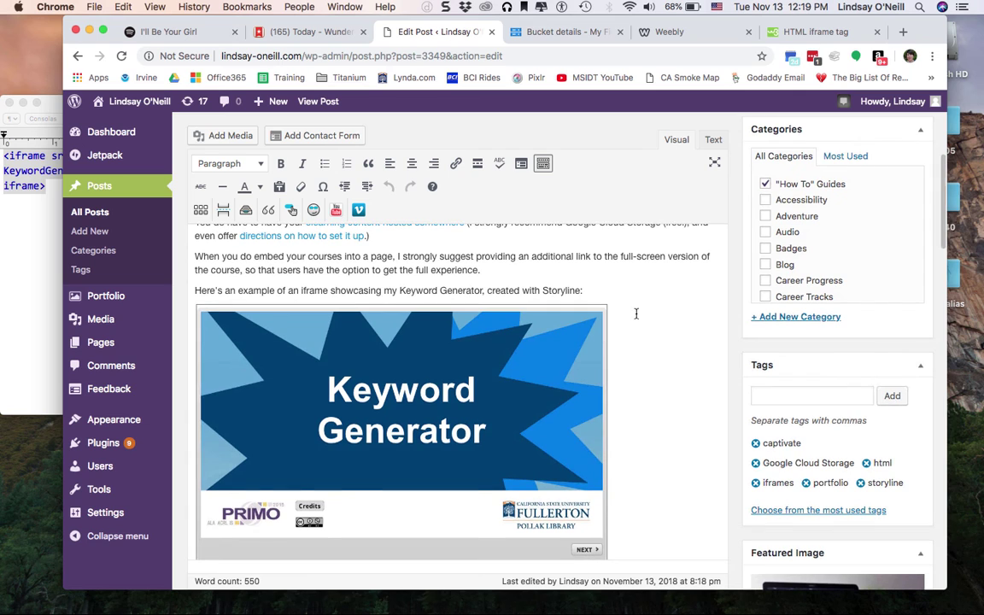
pyautogui.click(47, 209)
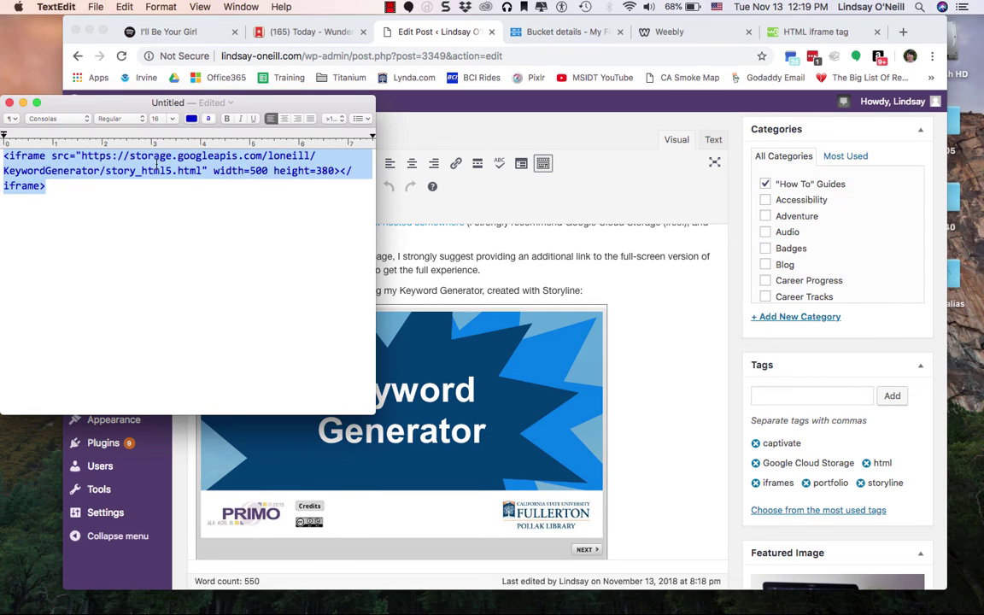
# Step: Copy the course URL from the iframe code in TextEdit, and add a "View Full Screen" line below the embedded course in the WordPress post
pyautogui.click(143, 169)
pyautogui.moveTo(82, 156); pyautogui.dragTo(203, 170)
pyautogui.click(649, 406)
pyautogui.scroll(-5, 649, 407)
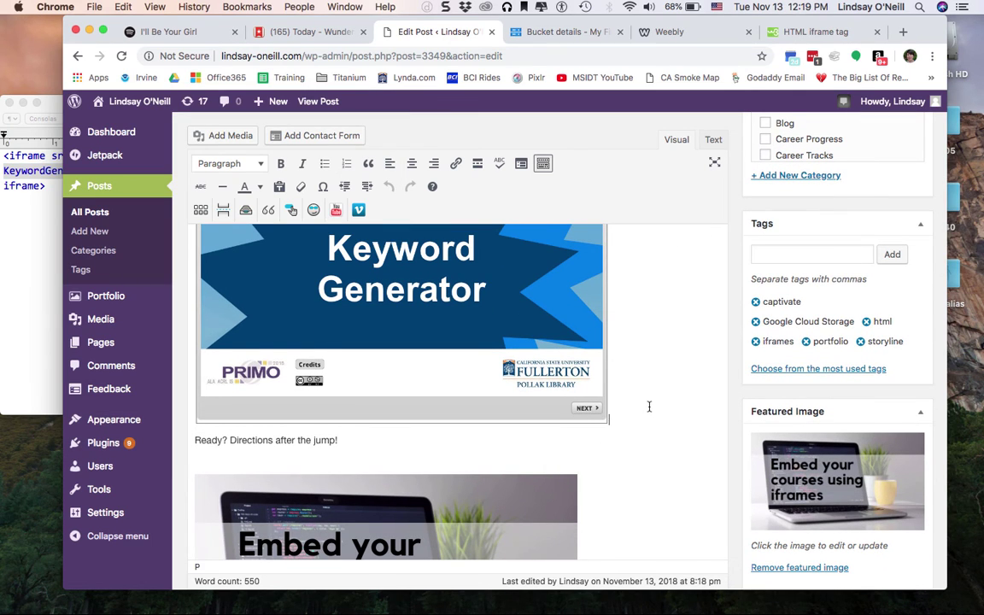
pyautogui.press('Return')
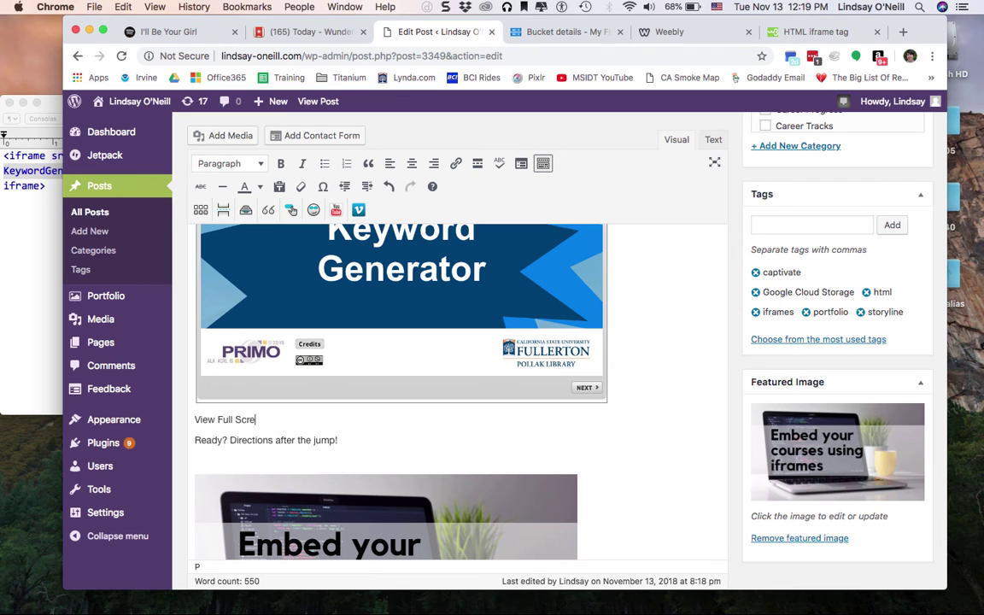
pyautogui.press('Return')
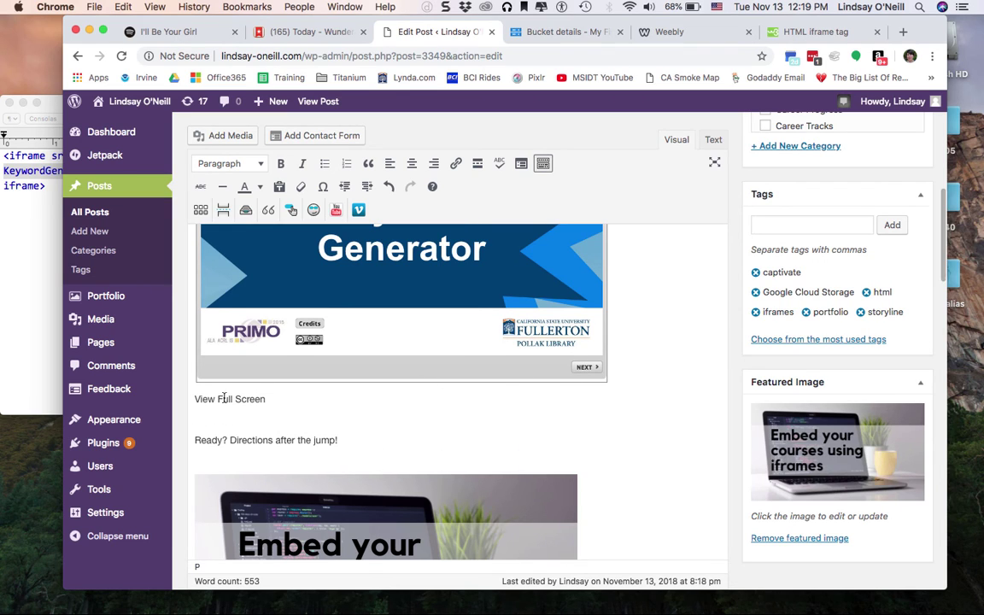
# Step: Link the "View Full Screen" text to the copied KeywordGenerator/story_html5.html course URL
pyautogui.tripleClick(224, 399)
pyautogui.hotkey('ctrl', 'k')
pyautogui.write('https://storage.googleapis.com/lindsayoneill/KeywordGenerator/story_html5/story.html')
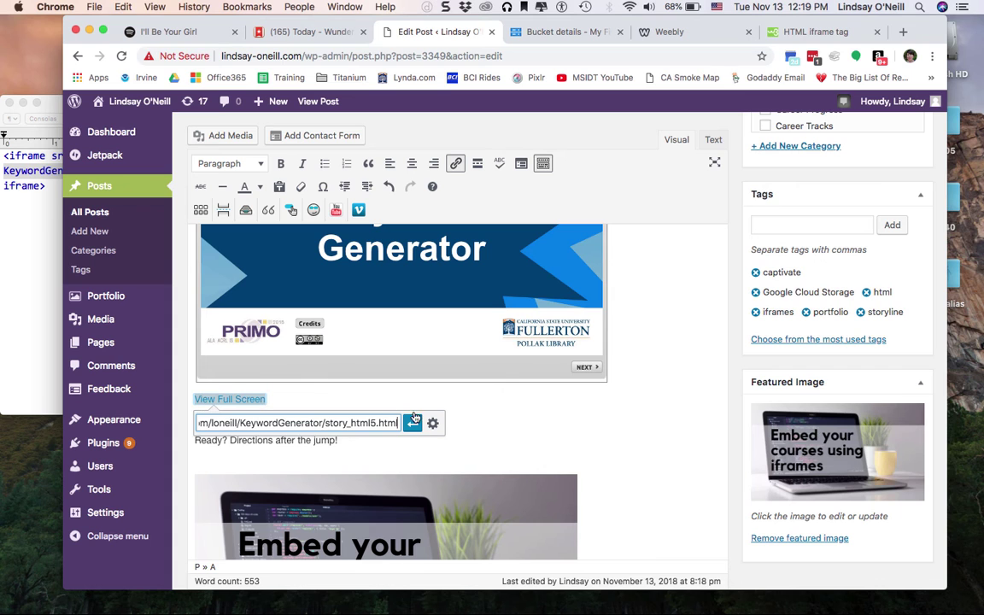
pyautogui.click(407, 419)
pyautogui.click(475, 414)
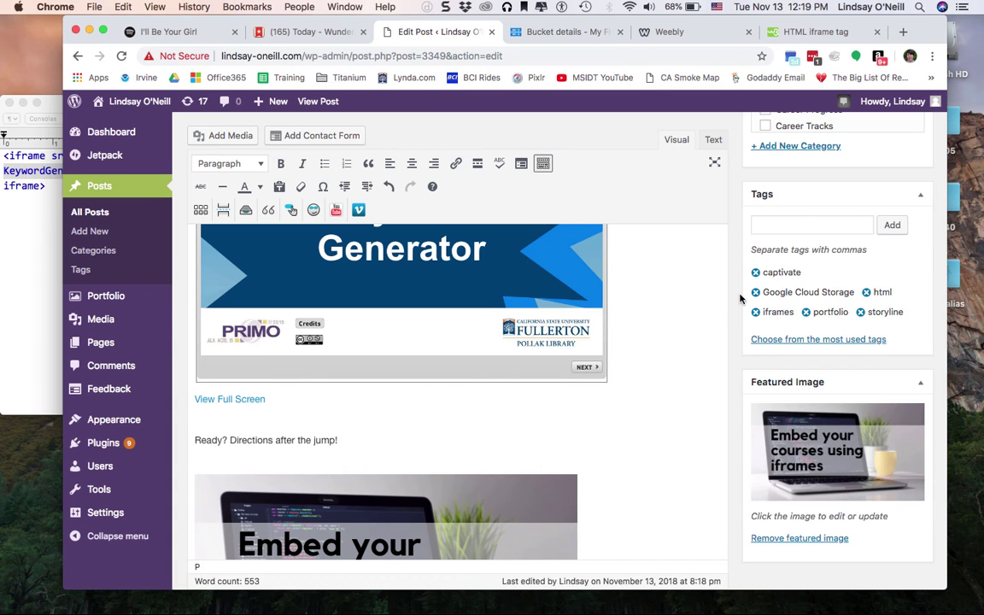
# Step: Preview the post draft and view the embedded Keyword Generator course with its full-screen link
pyautogui.scroll(5, 746, 289)
pyautogui.scroll(3, 836, 151)
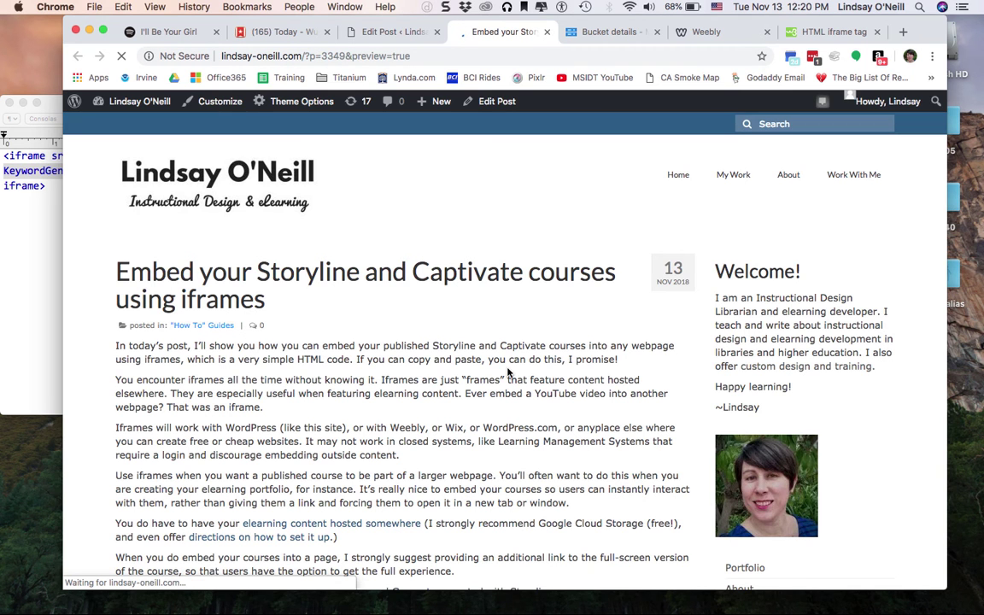
pyautogui.scroll(-10, 507, 371)
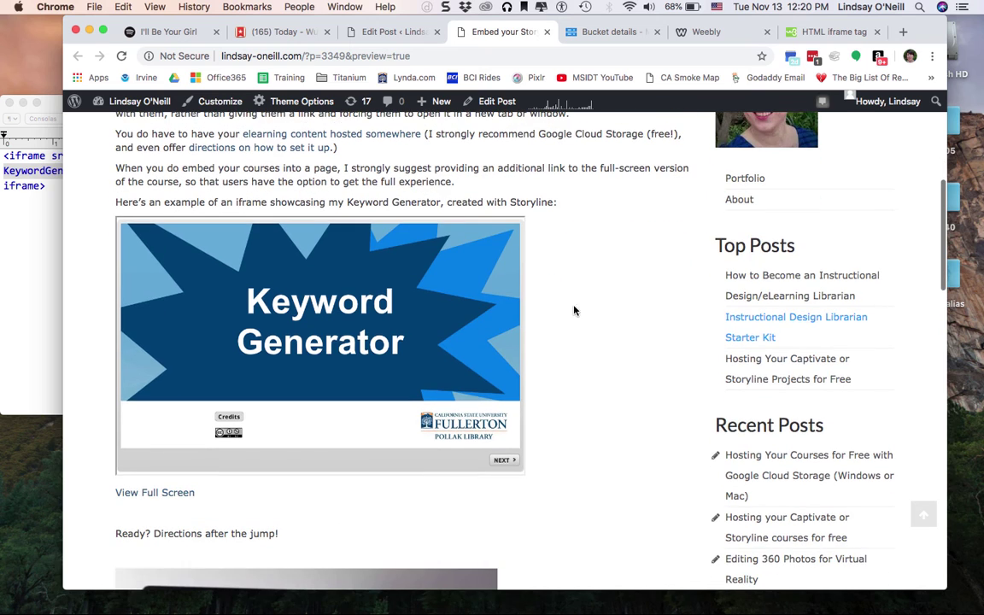
pyautogui.scroll(-1, 564, 307)
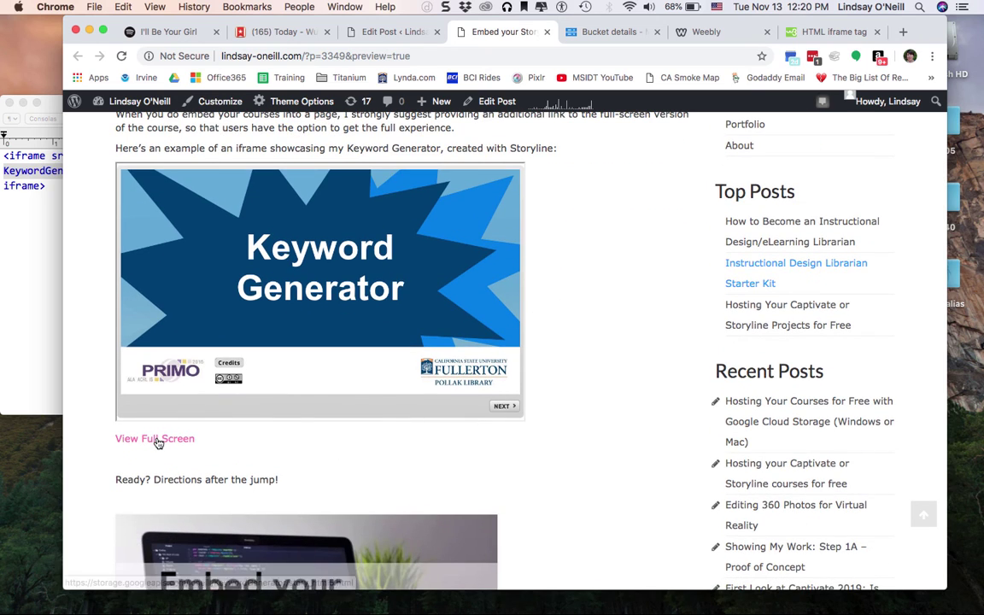
# Step: Test the "View Full Screen" link in the post preview, and return to the previewed post
pyautogui.click(157, 441)
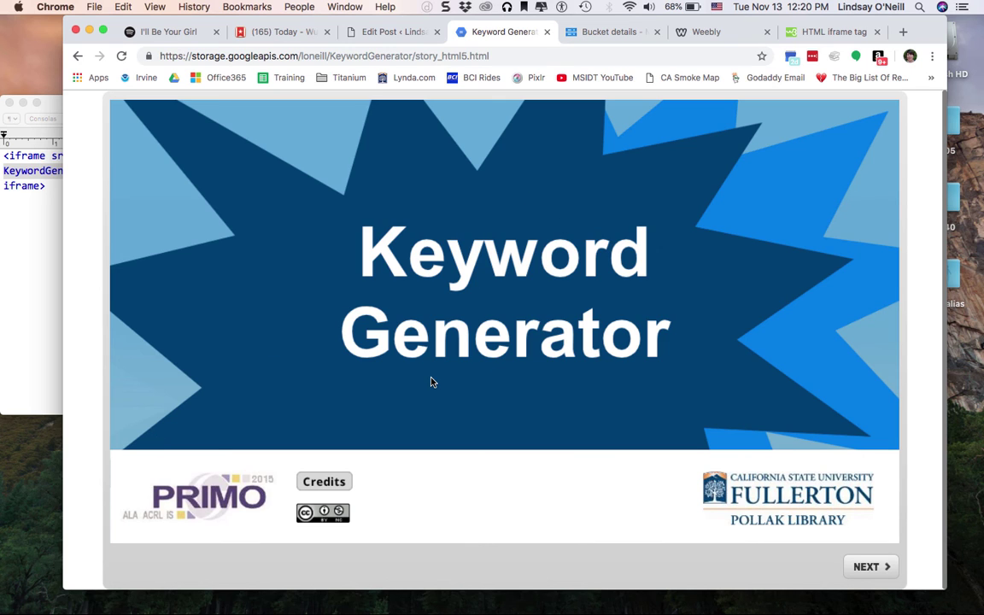
pyautogui.click(75, 55)
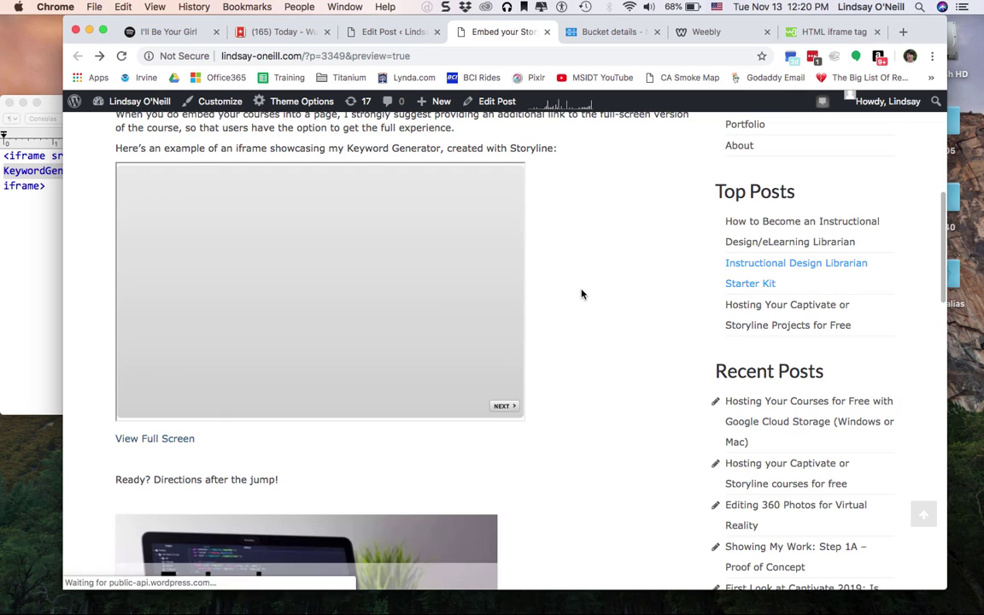
pyautogui.scroll(-3, 580, 294)
pyautogui.scroll(-2, 580, 293)
pyautogui.scroll(3, 582, 292)
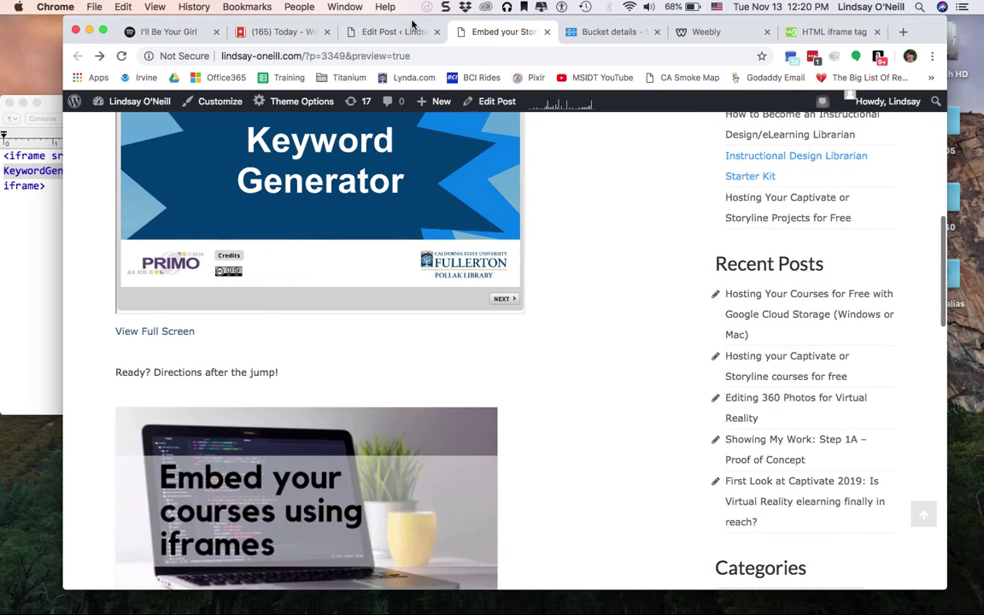
# Step: Review the embedded course in the WordPress post editor, the KeywordGenerator folder in Google Cloud Storage, and the embedded course in Weebly
pyautogui.click(394, 32)
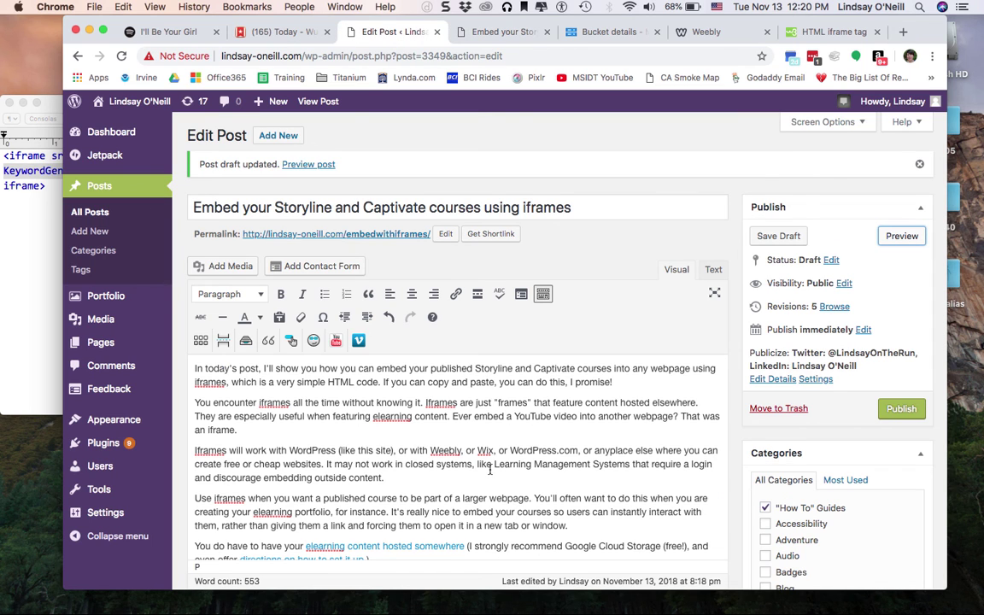
pyautogui.scroll(-10, 489, 468)
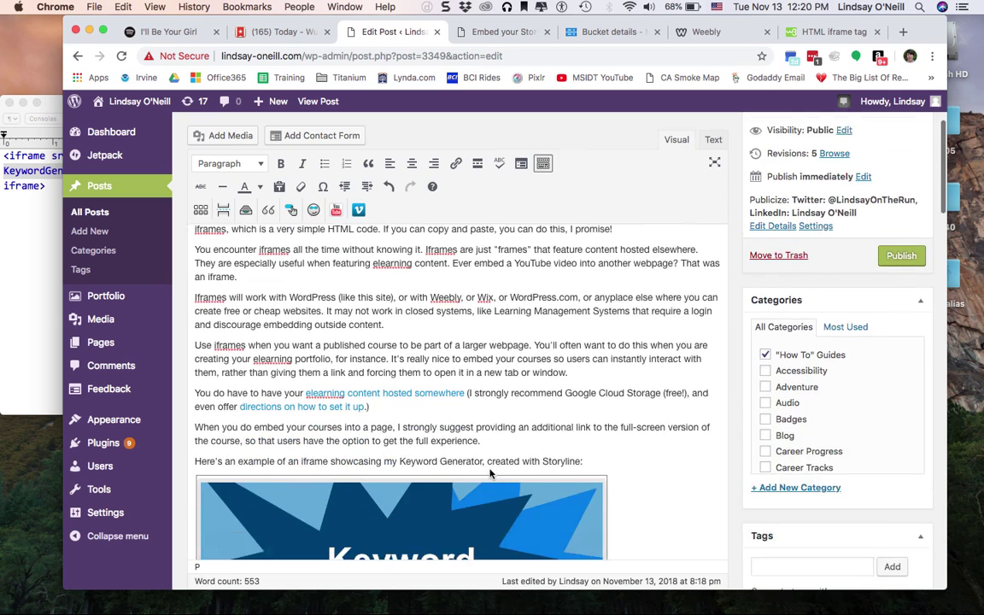
pyautogui.scroll(4, 489, 469)
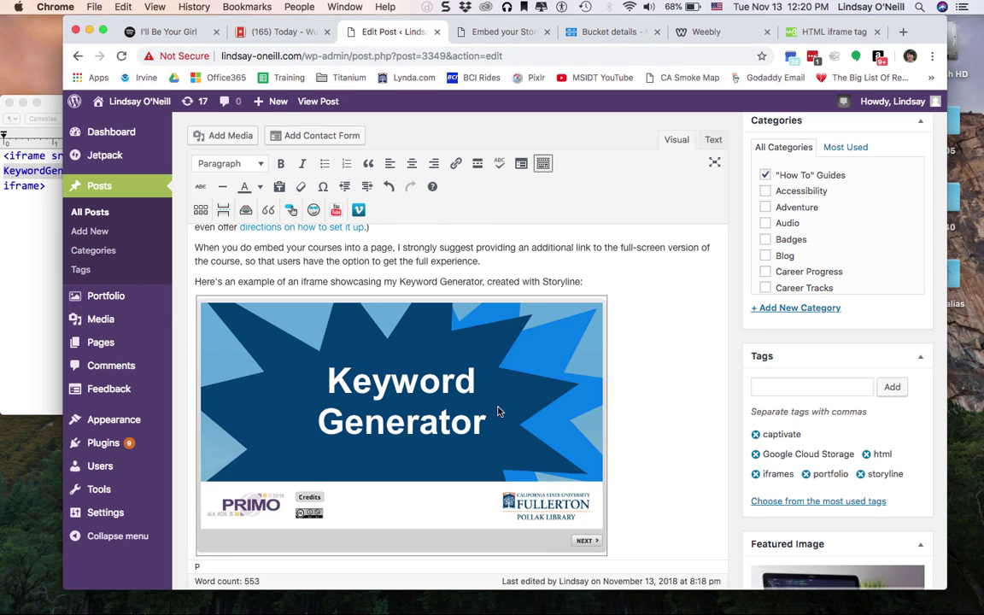
pyautogui.click(609, 34)
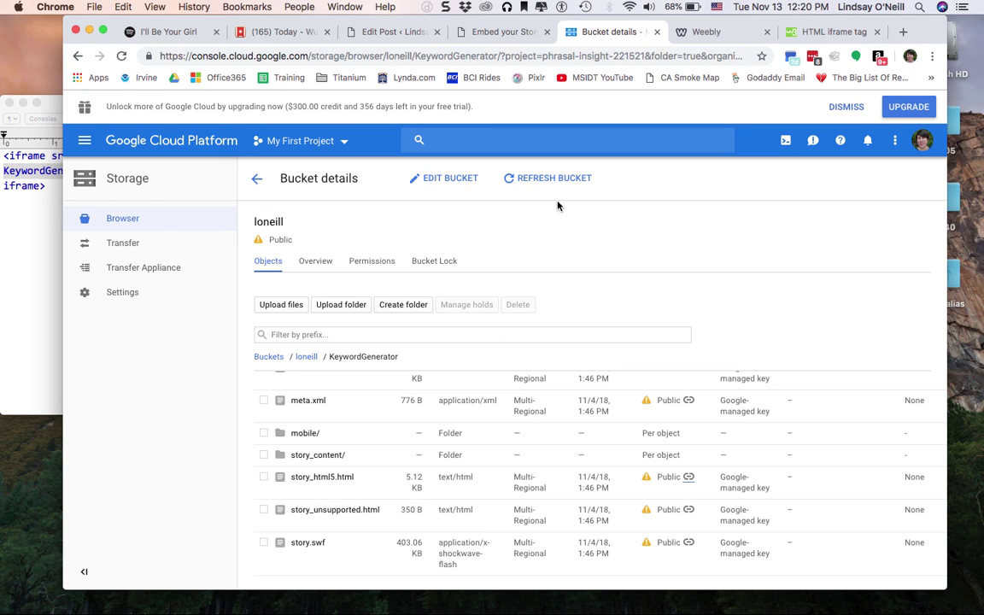
pyautogui.click(700, 38)
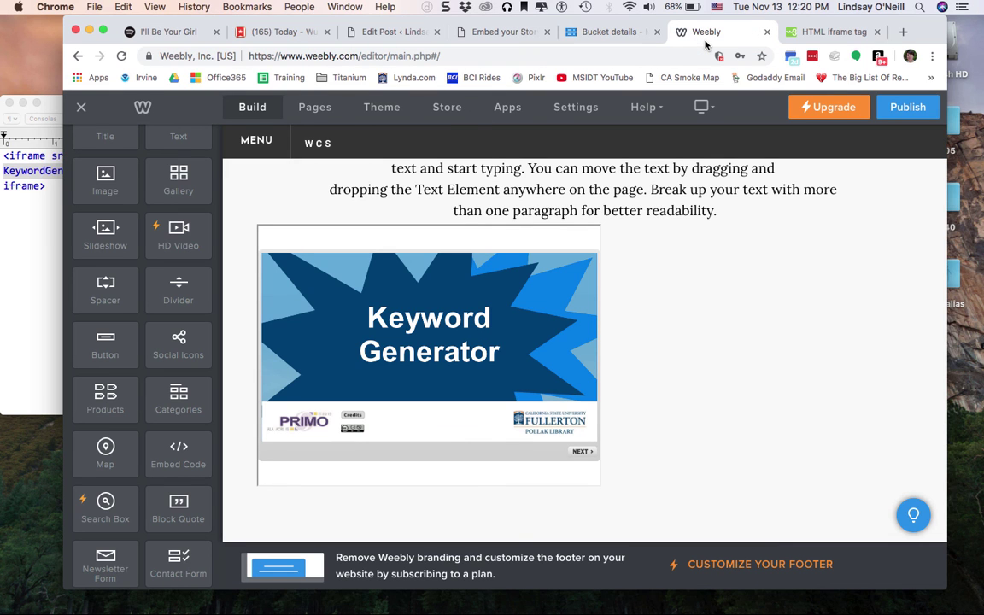